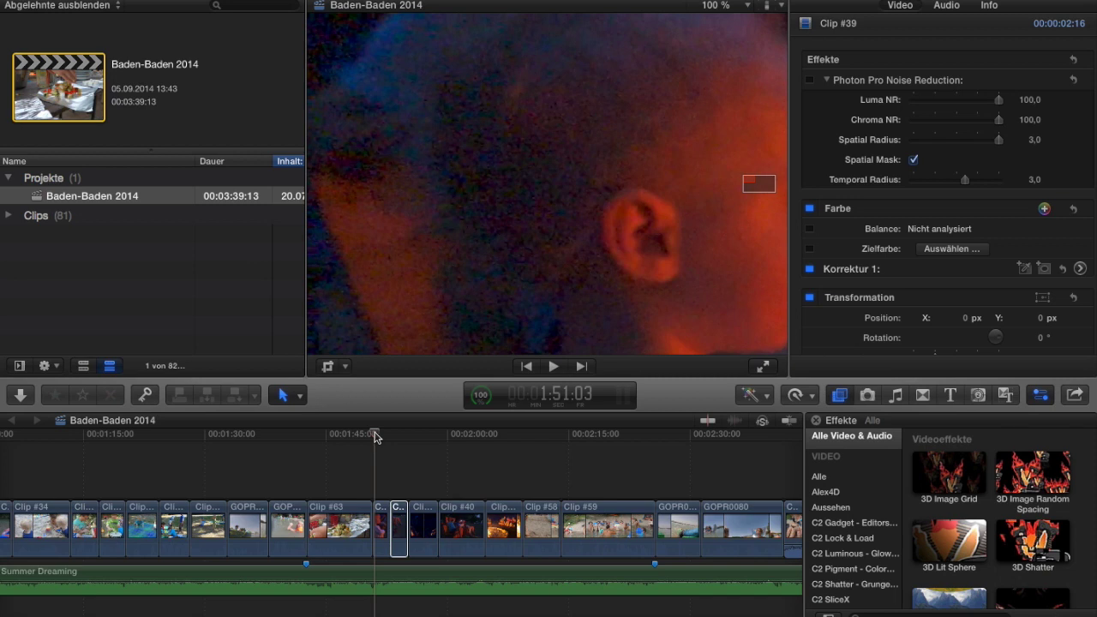
- Search the system for Photon Pro, launch it and install the plug-in
key(super+space)
text(photo)
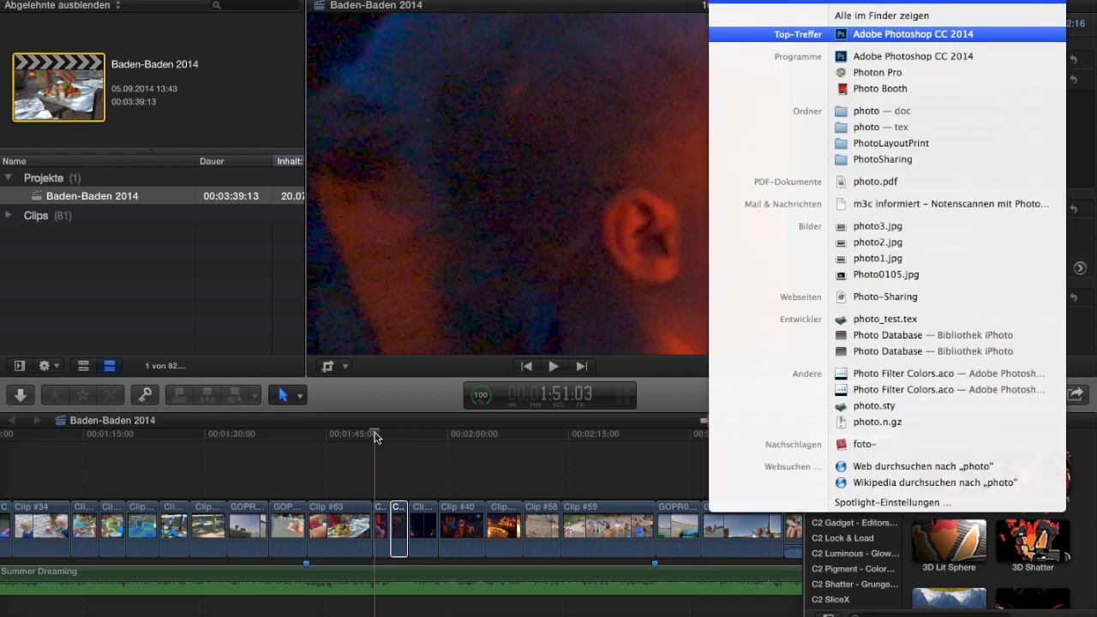
text(t)
key(BackSpace)
text(n)
key(Escape)
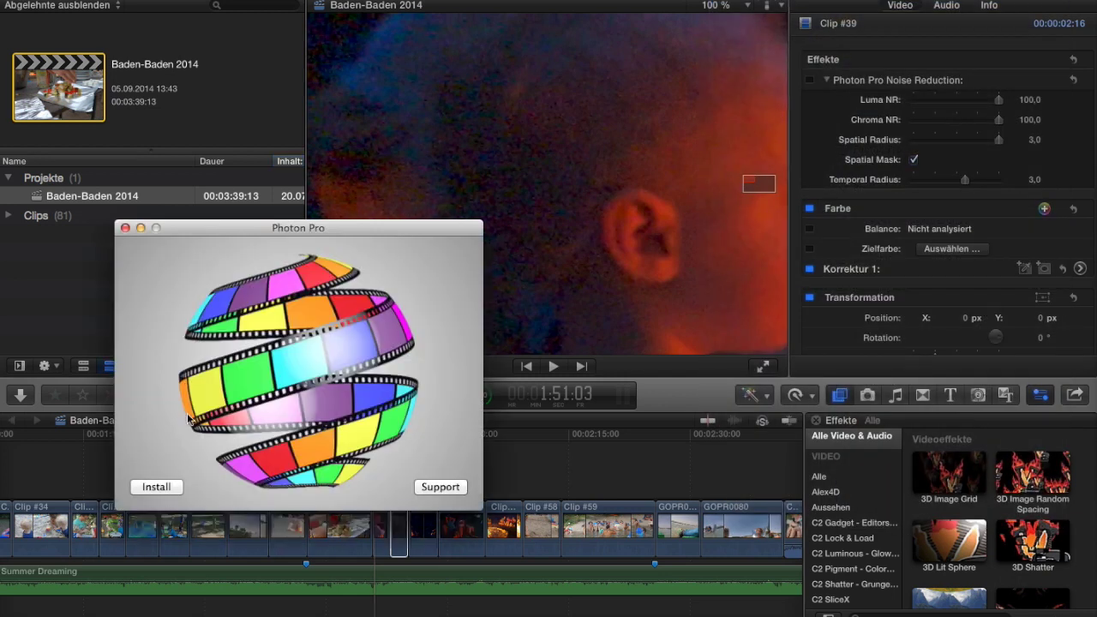
click(158, 487)
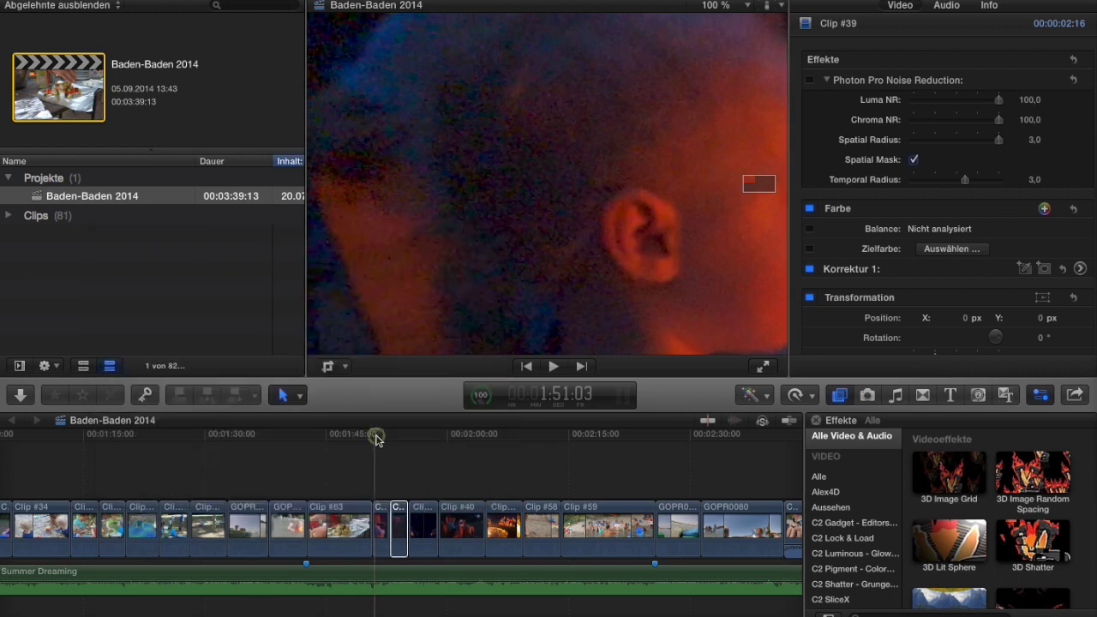
- Fit the frame to the viewer, play the two dark evening clips and return the playhead to the first one
click(742, 9)
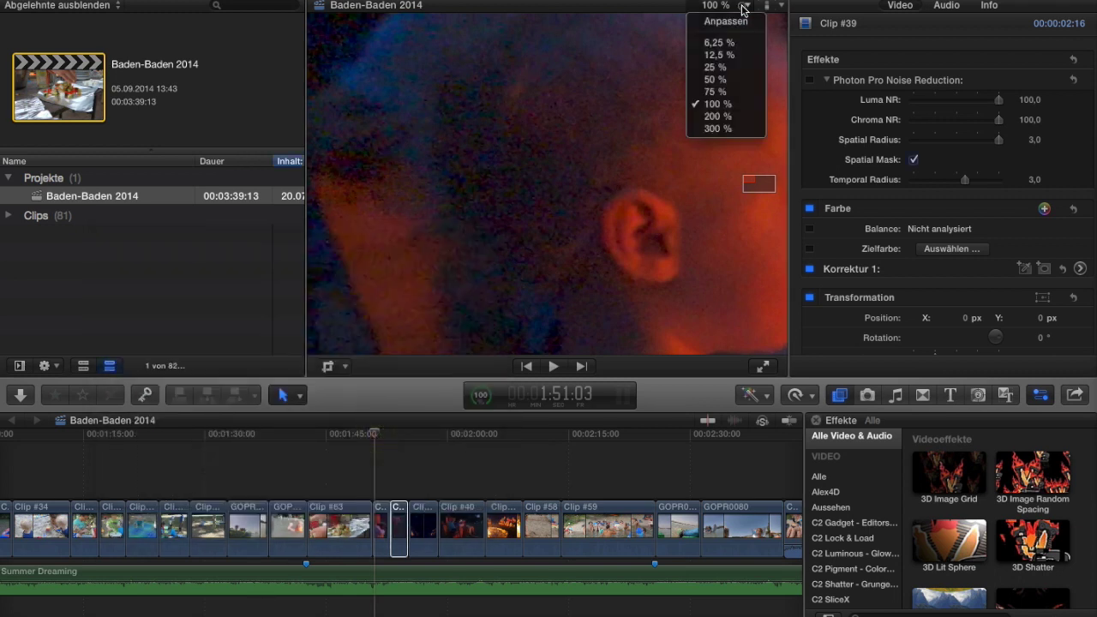
click(750, 21)
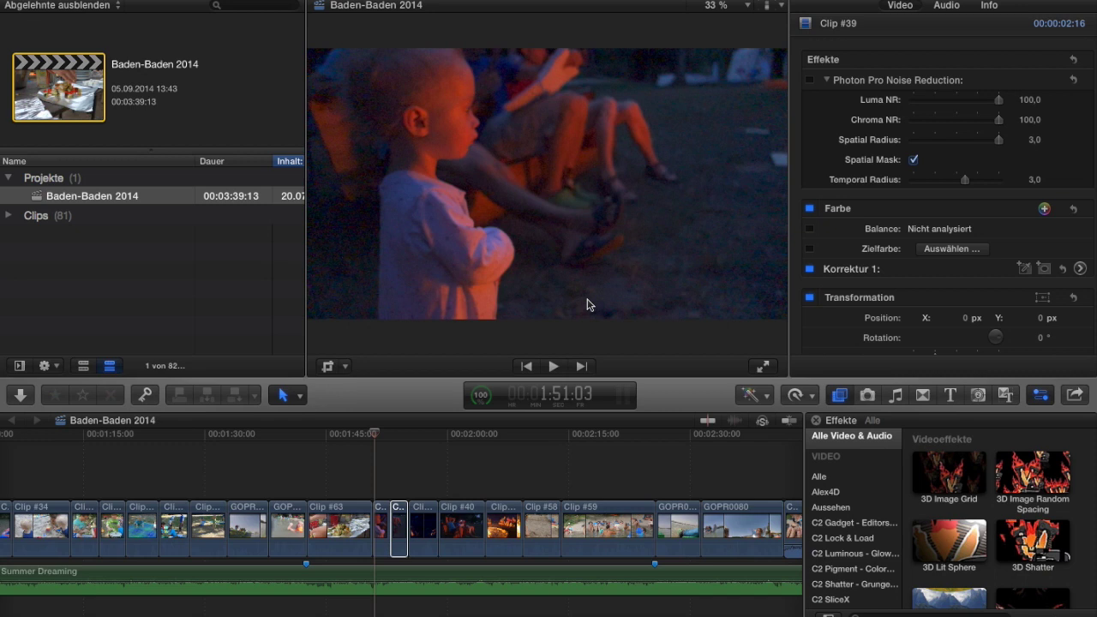
key(space)
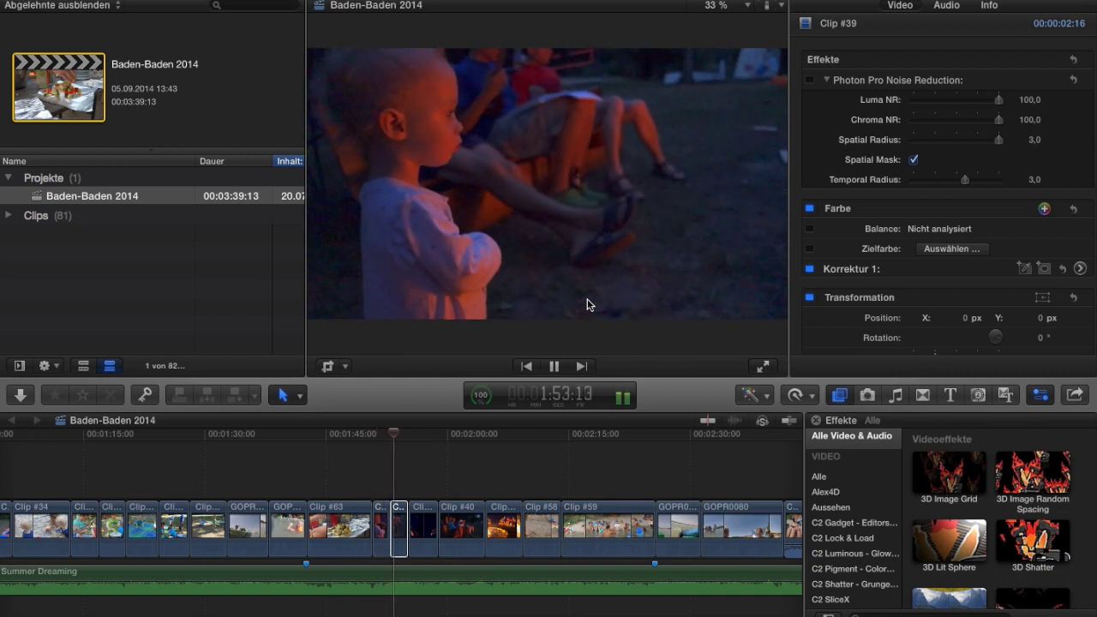
key(space)
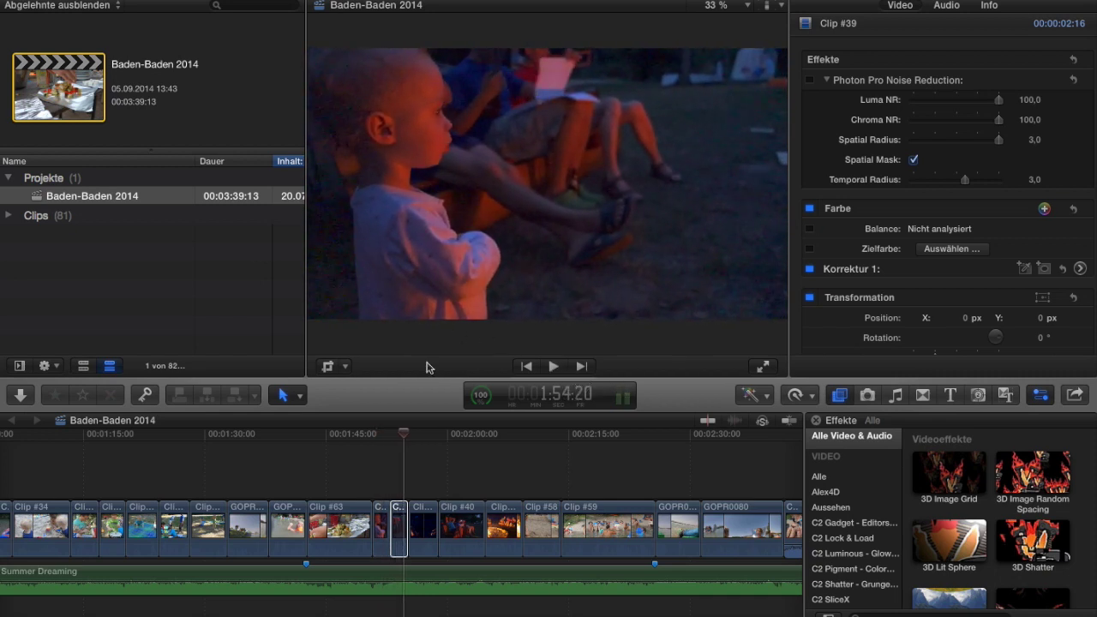
click(377, 438)
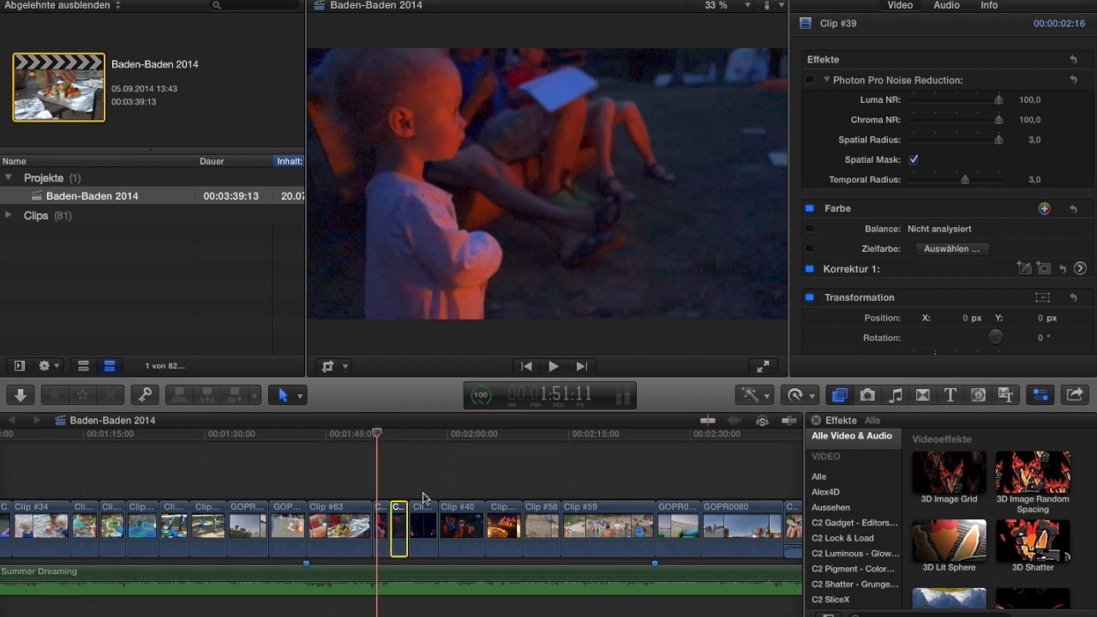
- Compare the noise reduction effects and their parameters on the two adjacent short evening clips
click(382, 525)
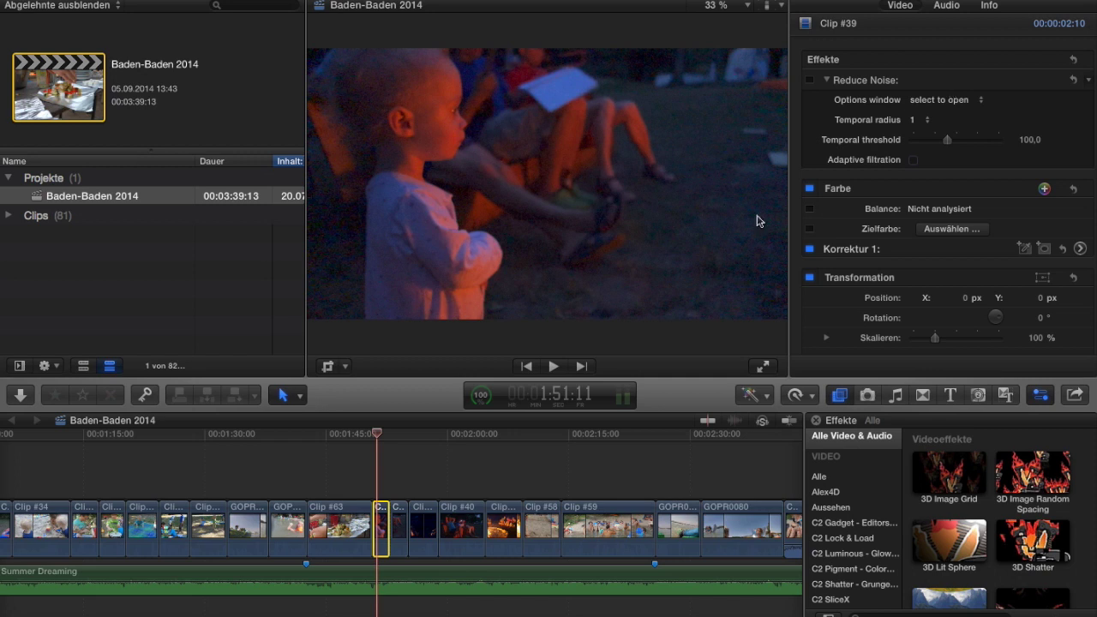
click(400, 521)
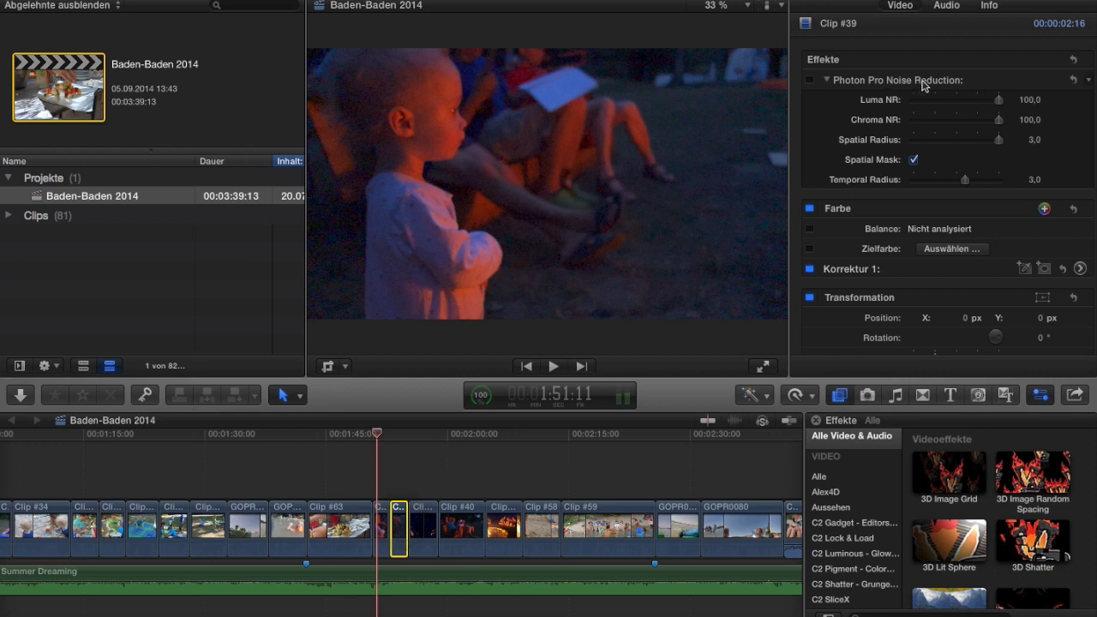
click(382, 525)
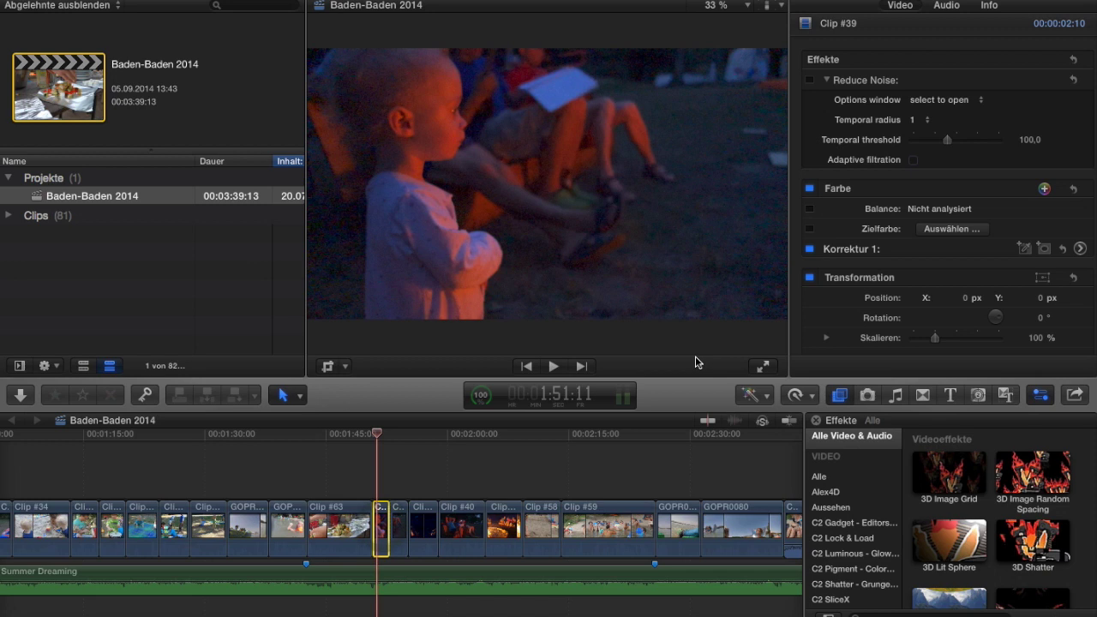
- Look at the existing noise profile in the Reduce Noise options window and close it without applying
click(947, 100)
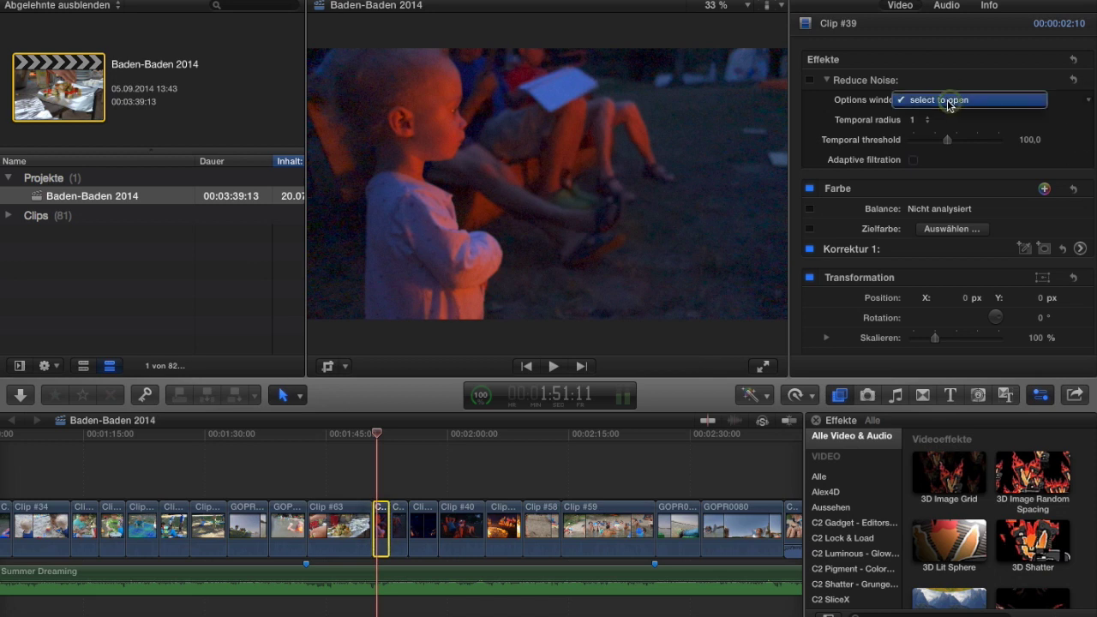
click(948, 100)
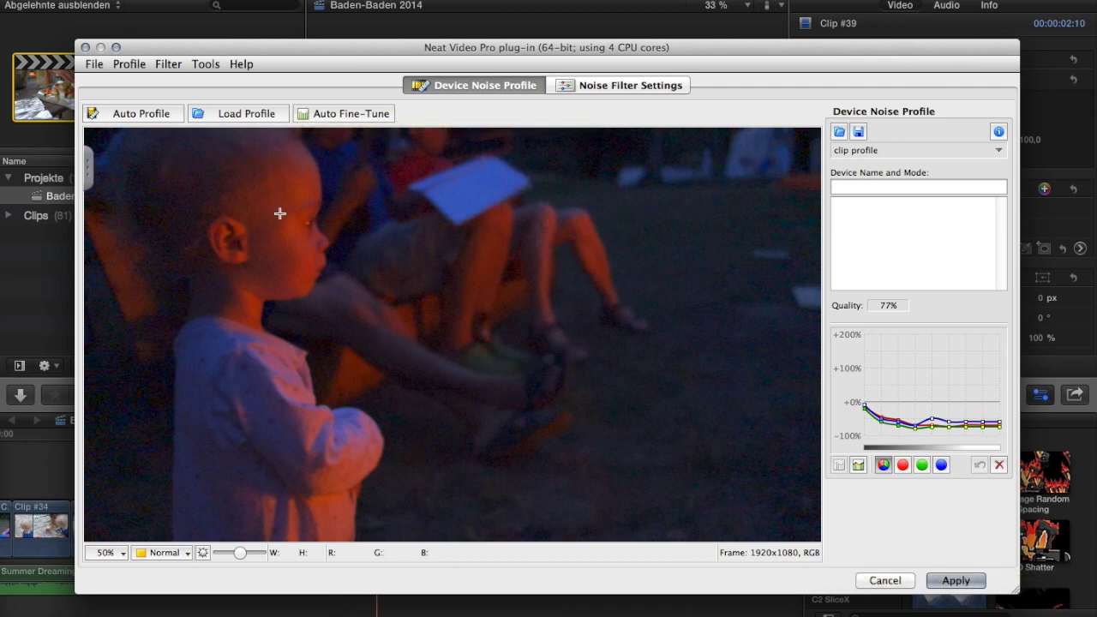
click(874, 579)
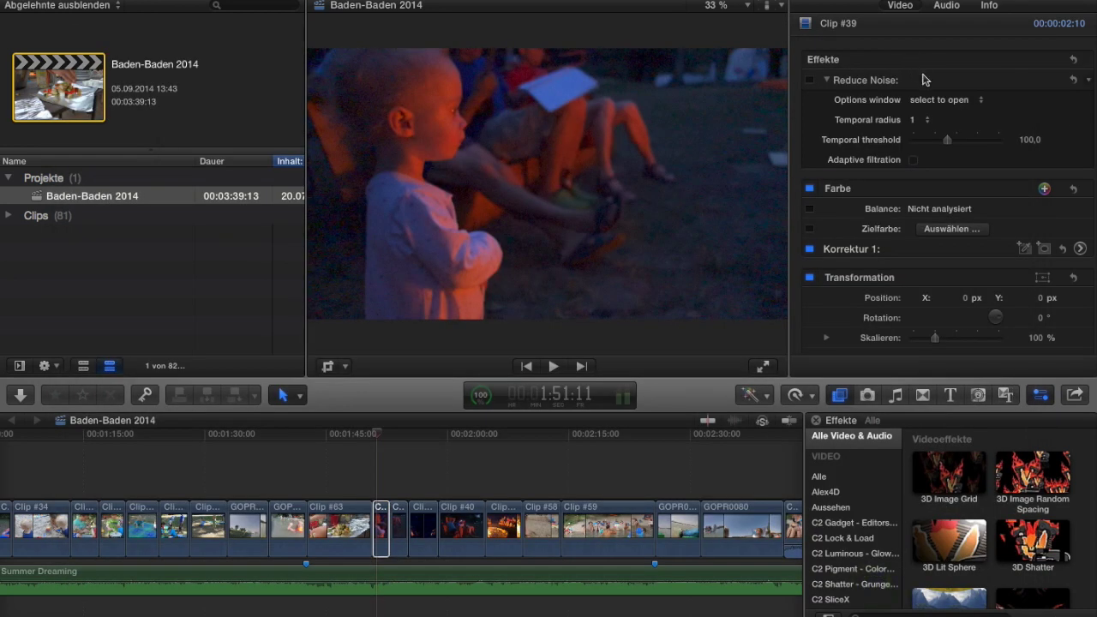
- Replace the existing Reduce Noise effect on the first short evening clip with a fresh Reduce Noise effect
click(923, 78)
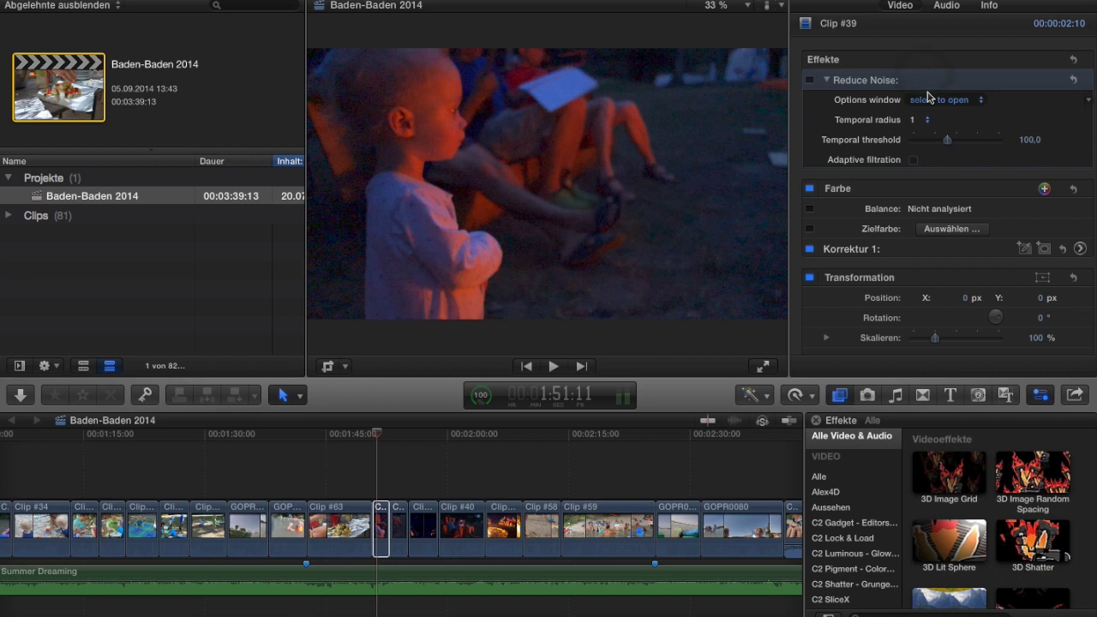
key(Delete)
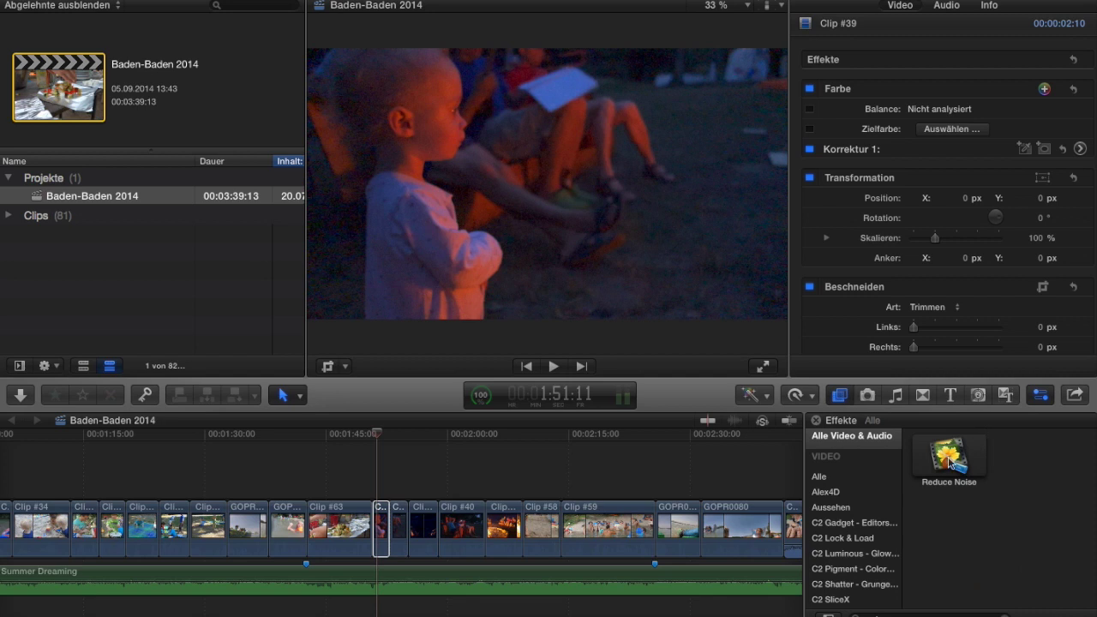
click(948, 460)
drag(949, 460, 377, 538)
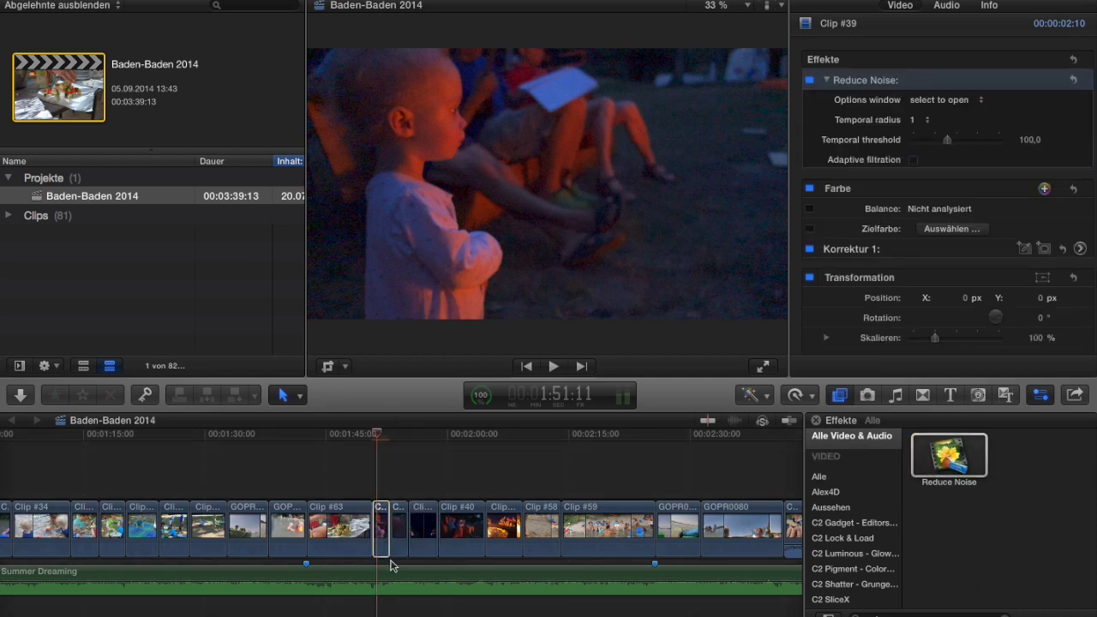
click(382, 523)
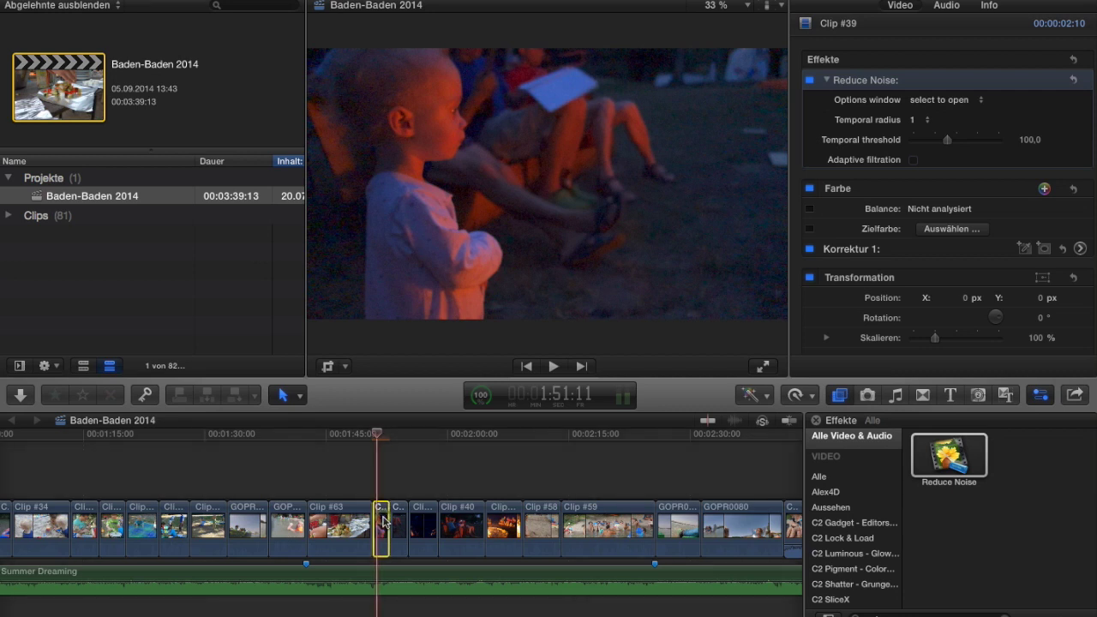
- Open the Reduce Noise options and build an automatic noise profile, continuing despite the small selected area
click(943, 100)
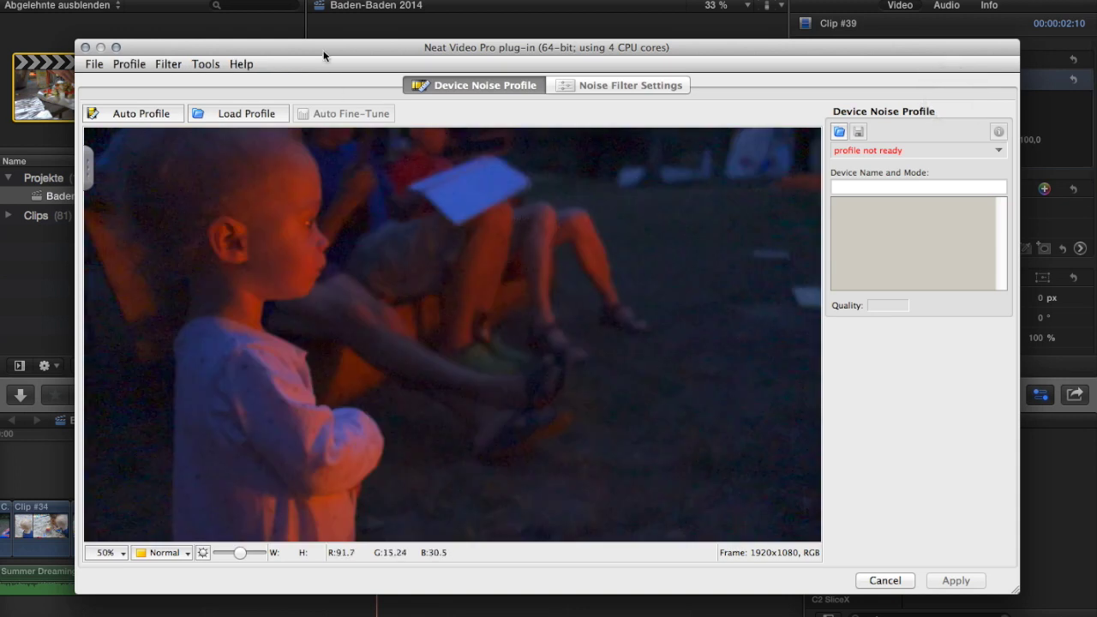
click(157, 115)
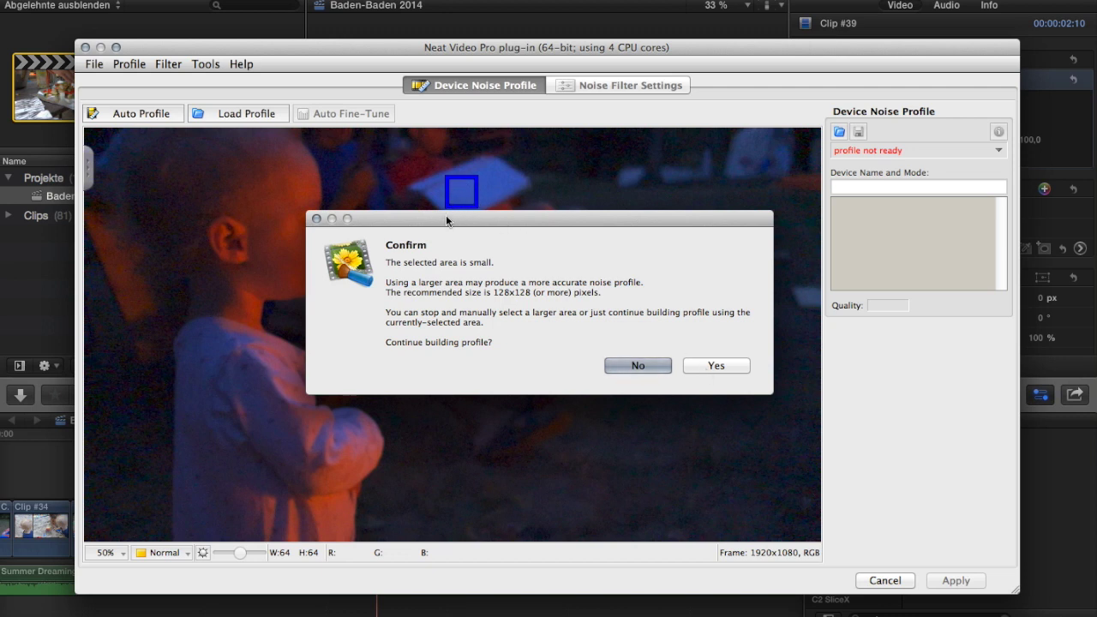
drag(446, 217, 757, 471)
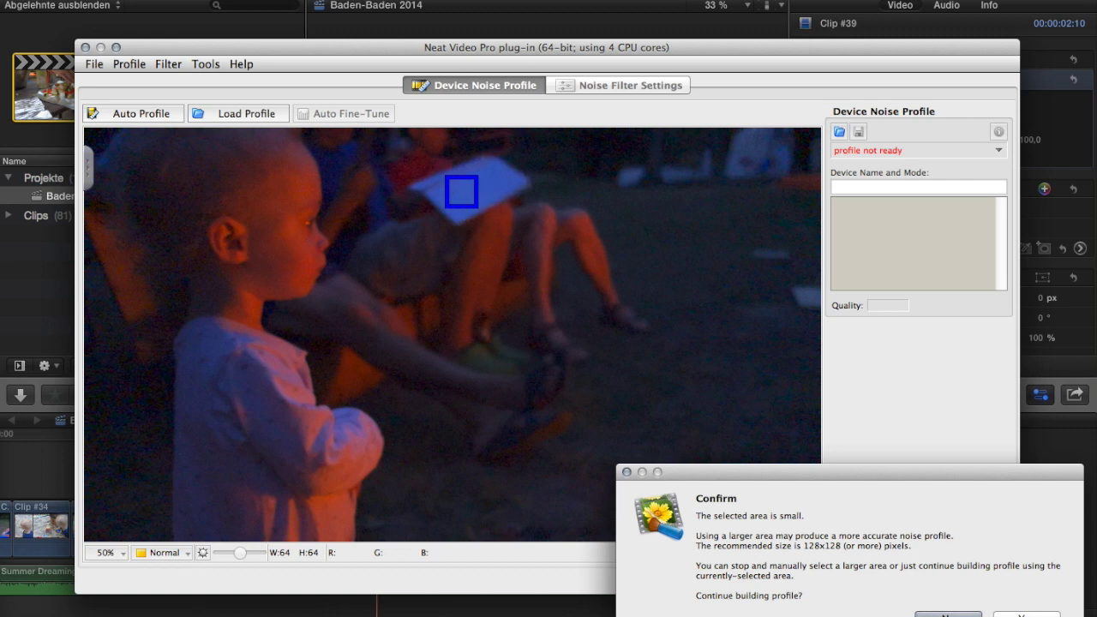
key(Return)
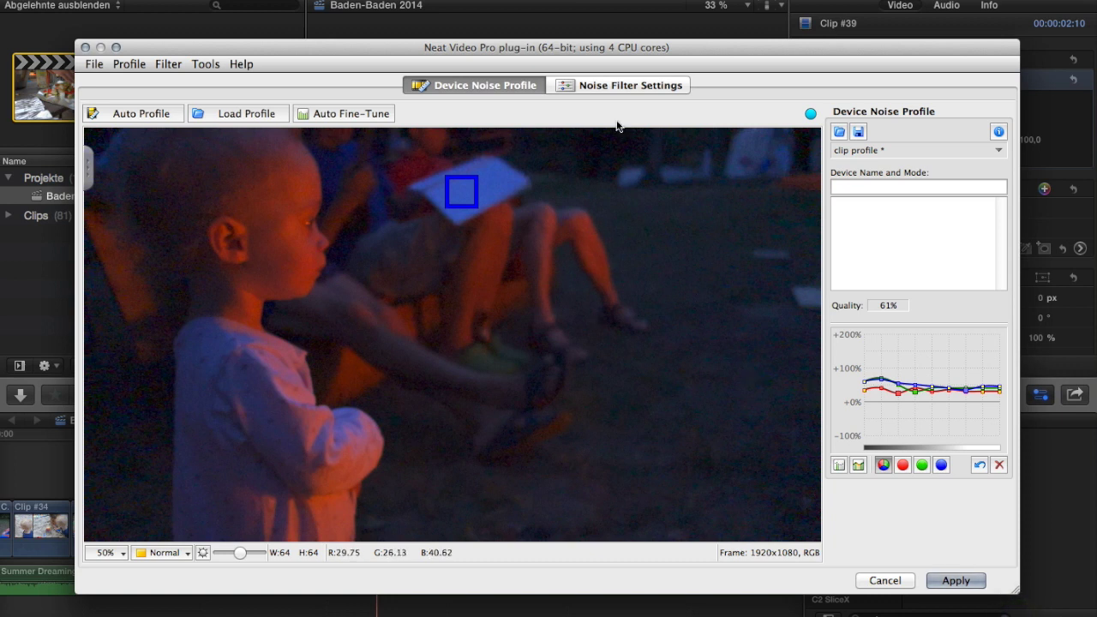
- In the noise filter settings, examine the filtered preview over the child, the sheet of paper, the legs and the dark lawn
click(622, 88)
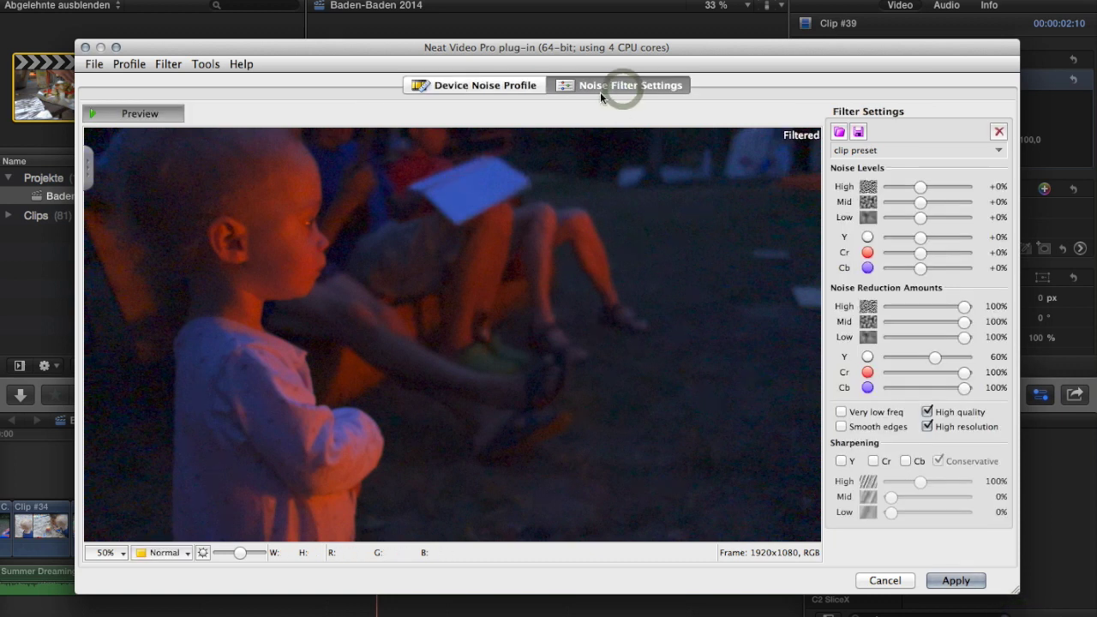
drag(226, 188, 629, 460)
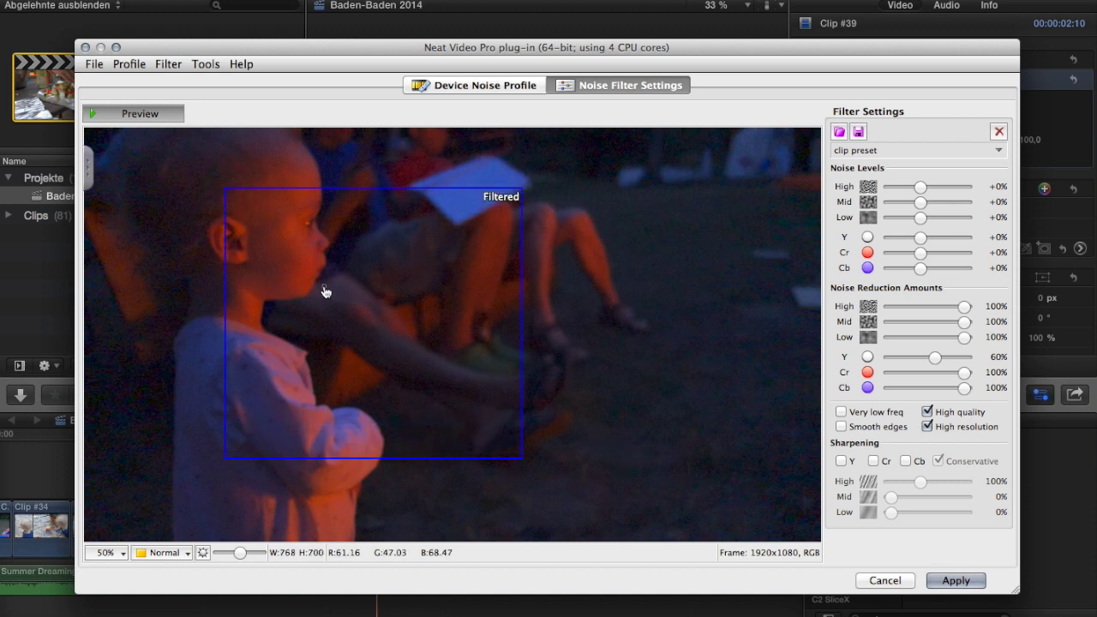
drag(325, 292, 528, 247)
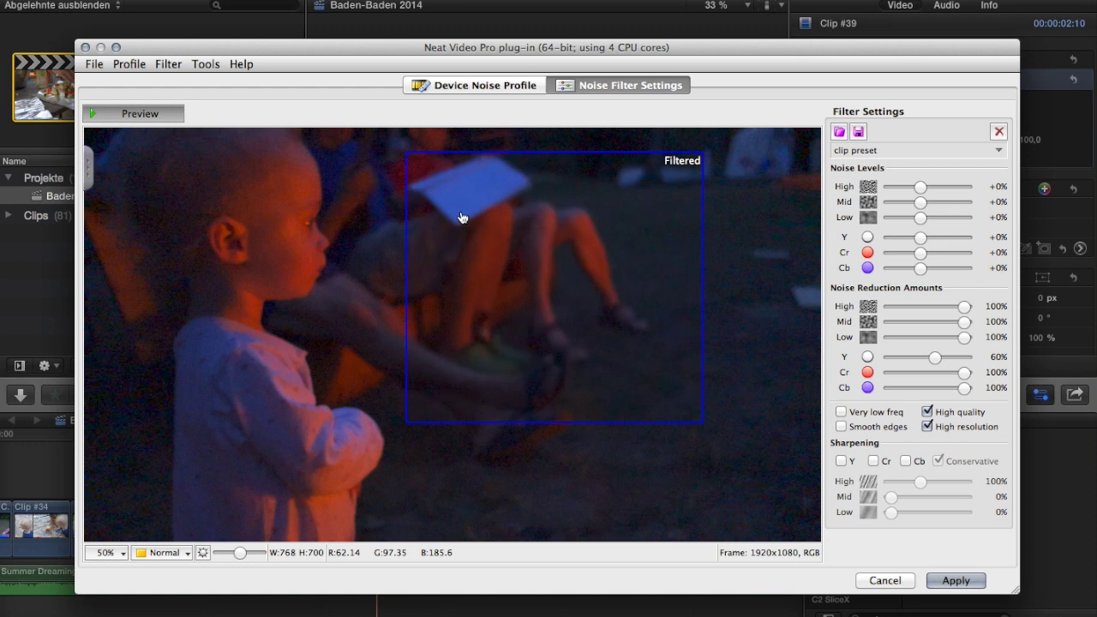
drag(565, 266, 681, 263)
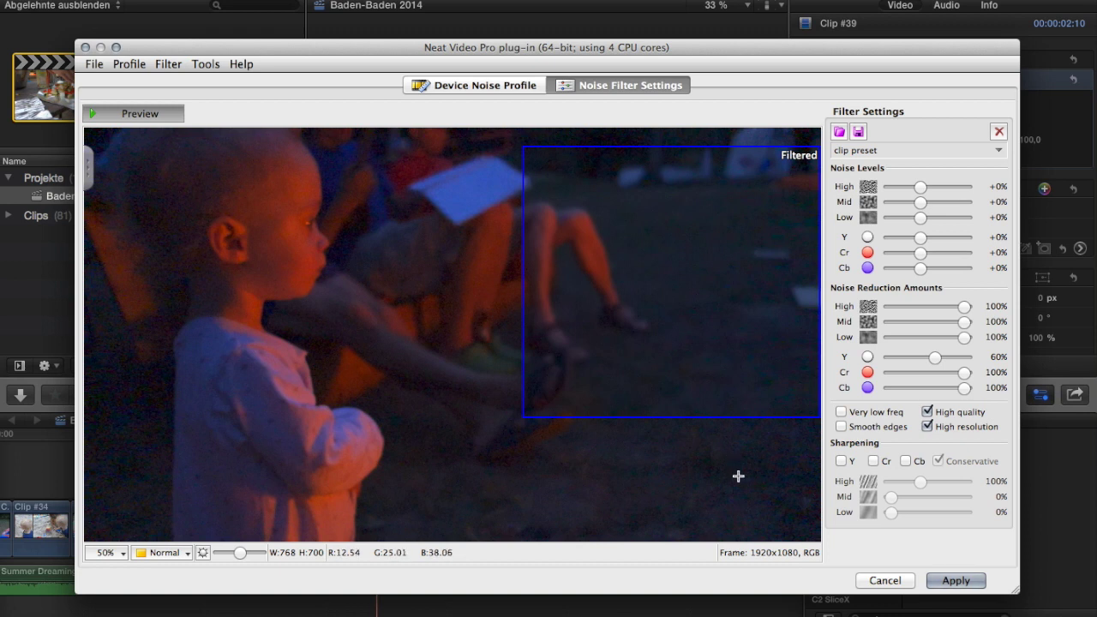
drag(710, 297, 307, 295)
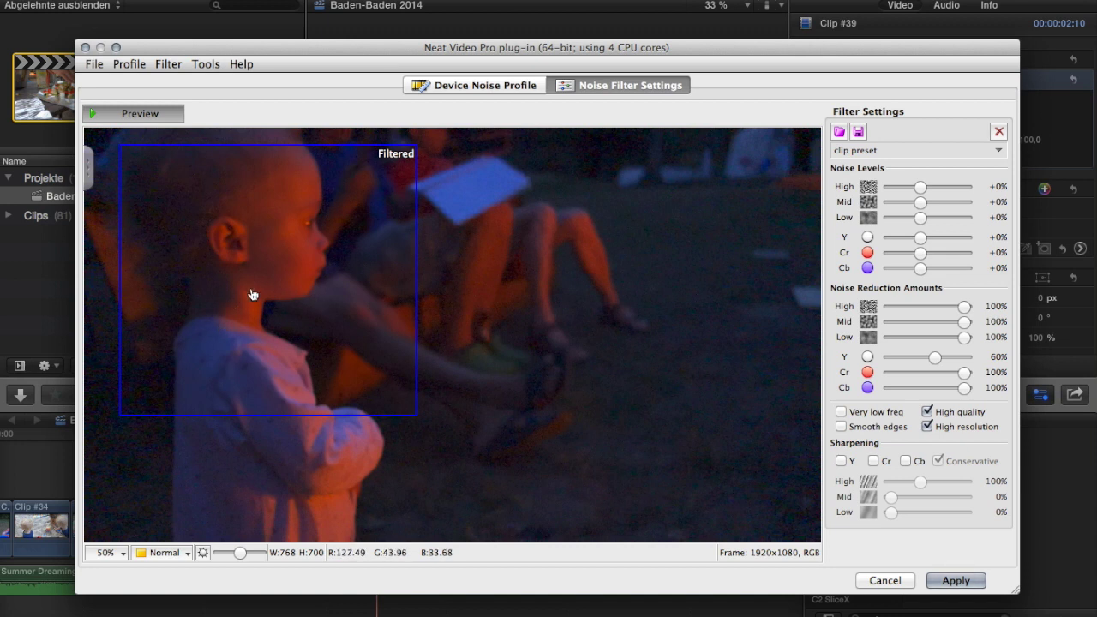
drag(252, 297, 207, 359)
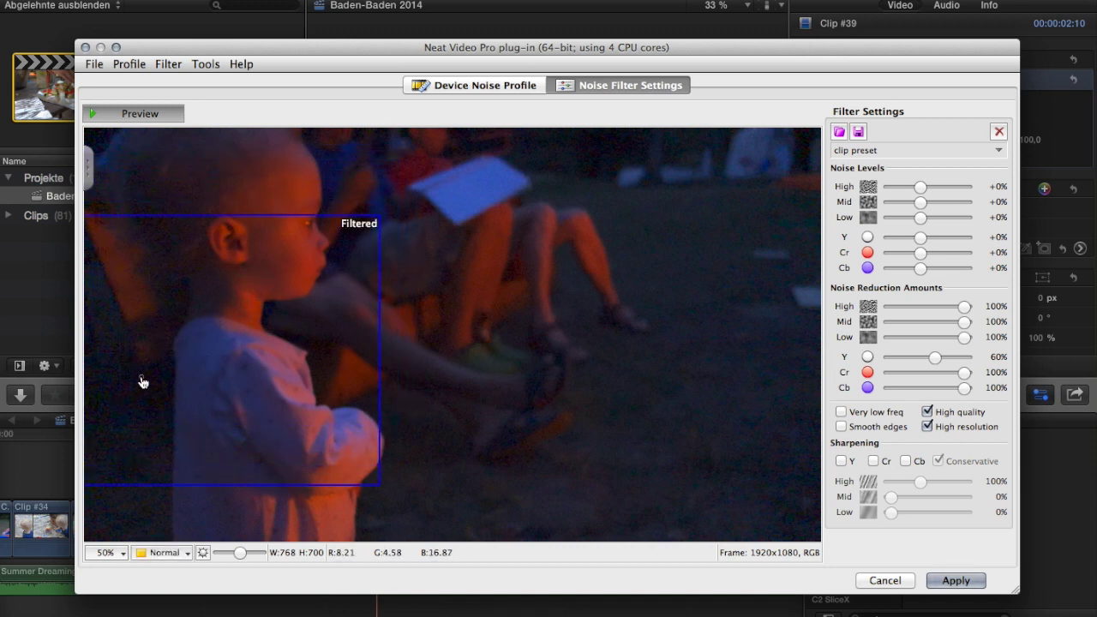
drag(140, 377, 139, 417)
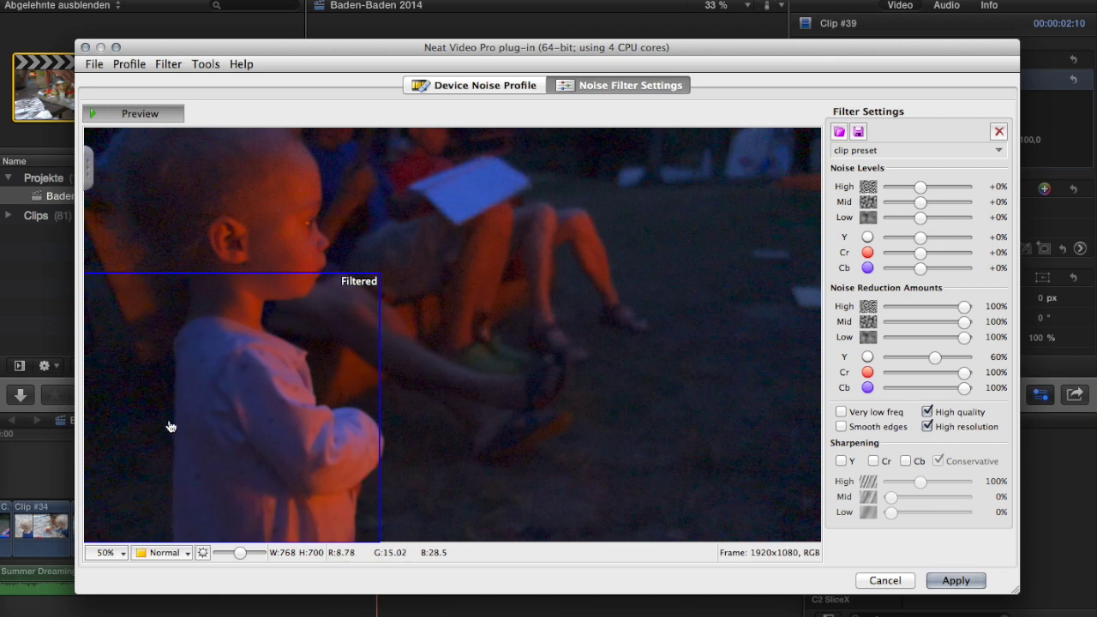
drag(169, 422, 164, 279)
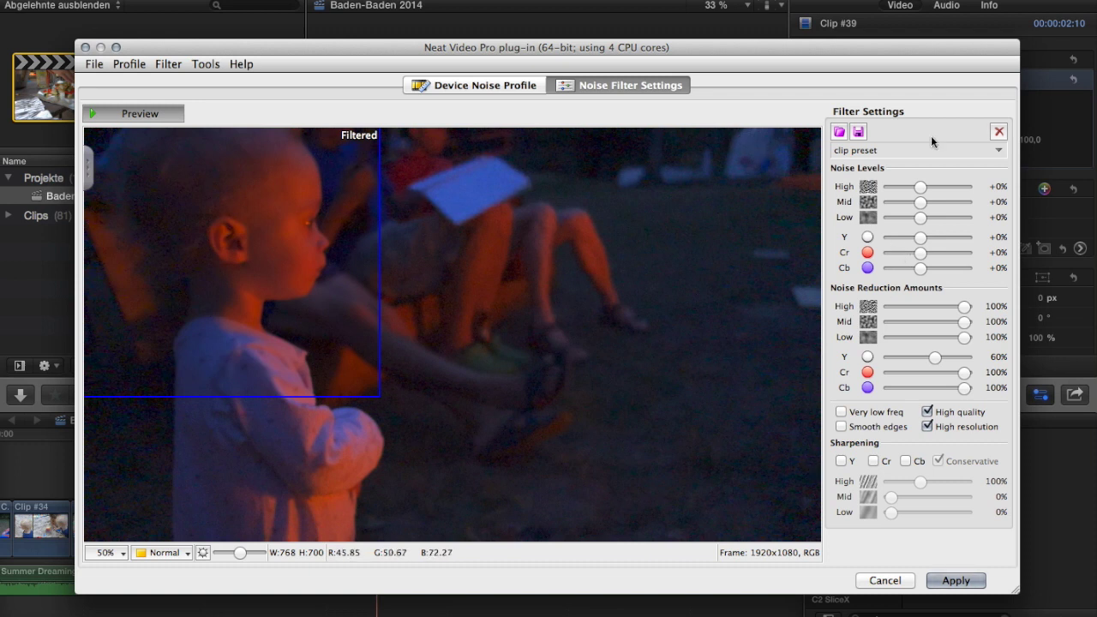
- Switch the filter settings to the simplified set of controls and raise the Luminance noise reduction to 100%
click(212, 63)
click(216, 82)
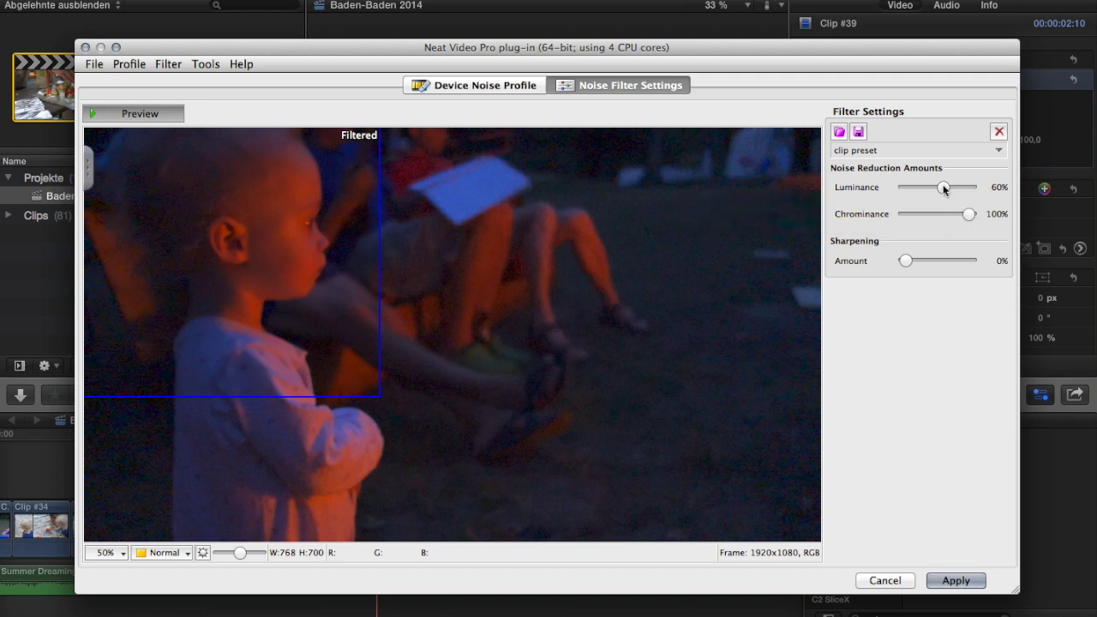
drag(942, 187, 968, 186)
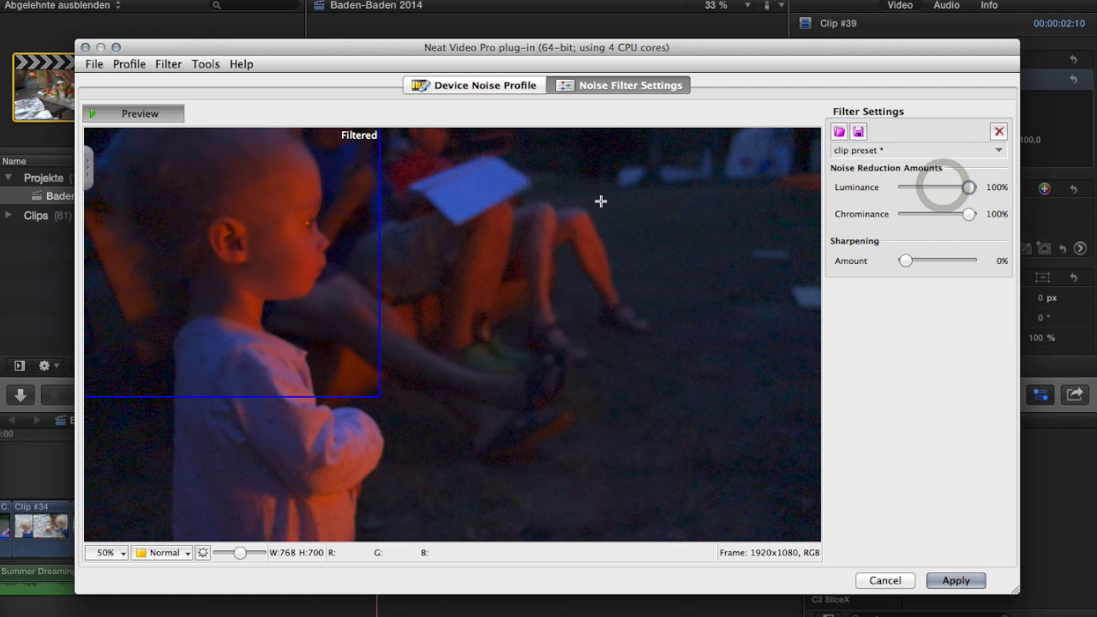
- Compare the original and filtered preview around the child's face and try a lower Luminance reduction before restoring 100%
click(289, 243)
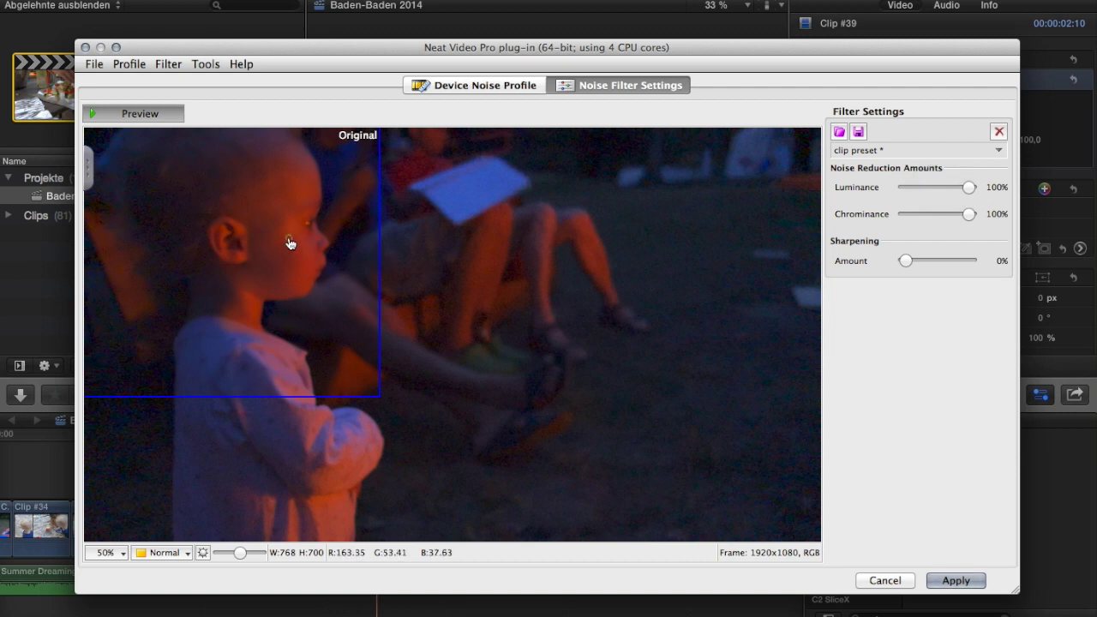
drag(289, 243, 289, 249)
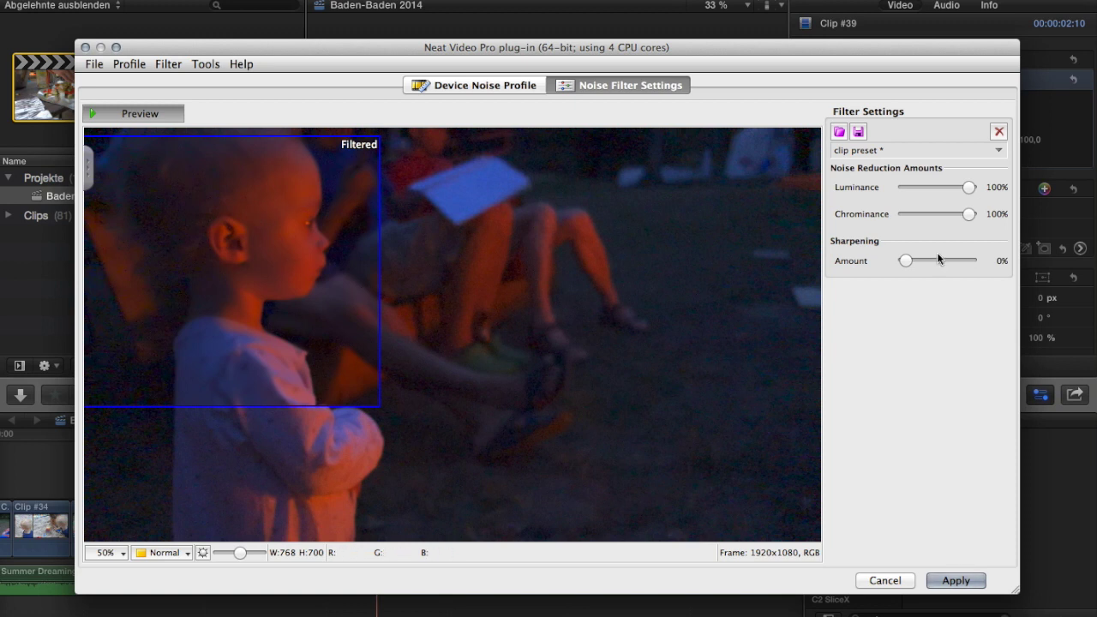
drag(972, 188, 941, 189)
drag(942, 190, 977, 191)
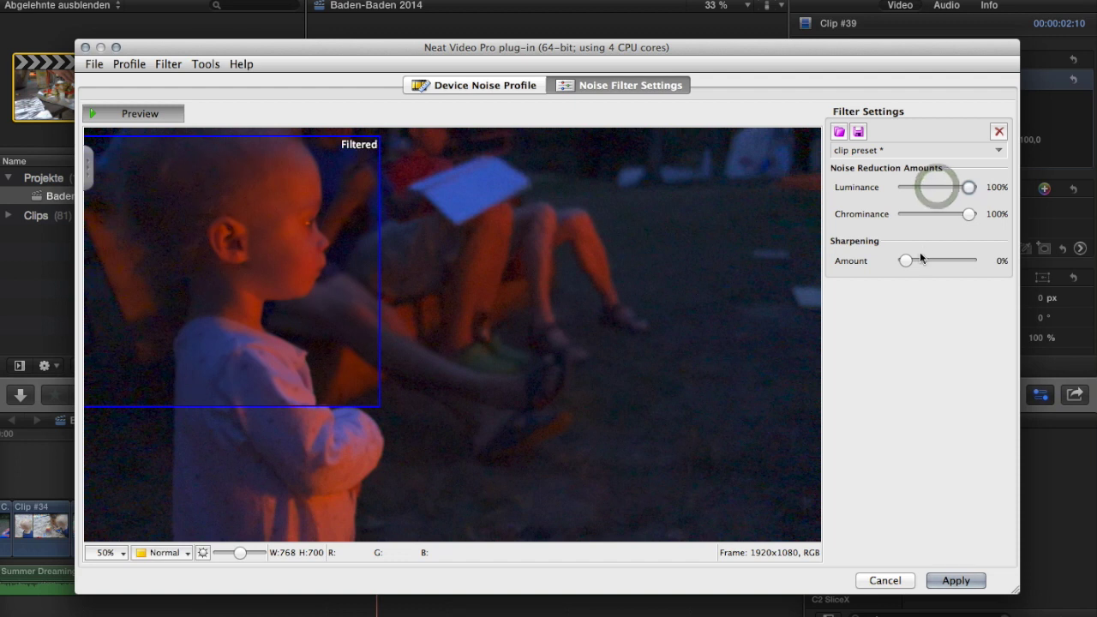
- Set the Sharpening amount to 55%, preview the filtered child's shirt and apply the Neat Video filter settings
drag(905, 261, 920, 266)
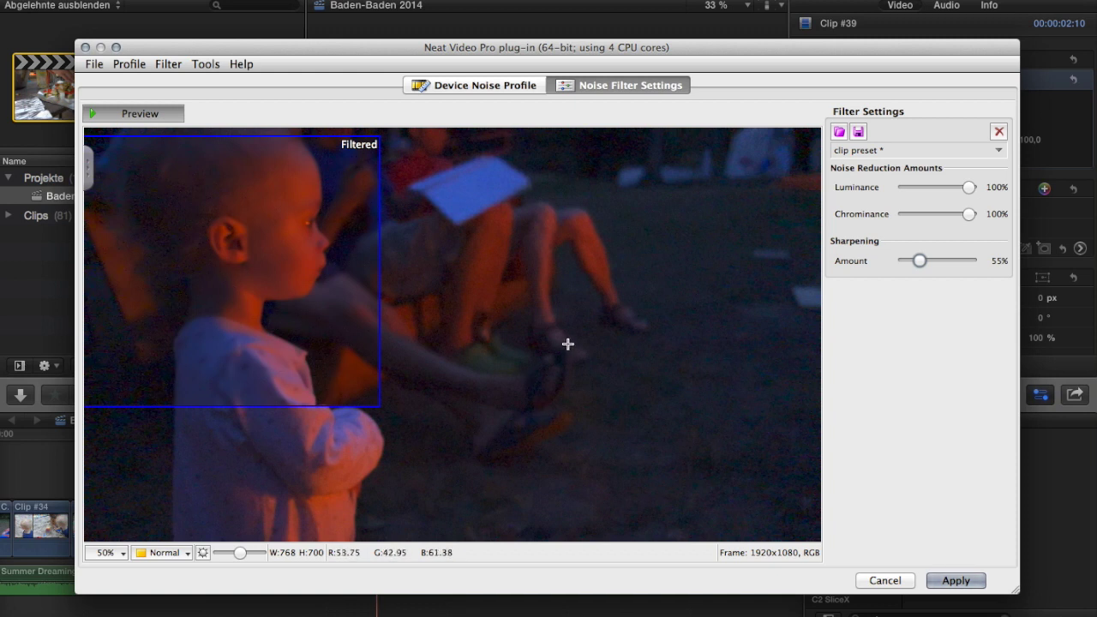
click(974, 192)
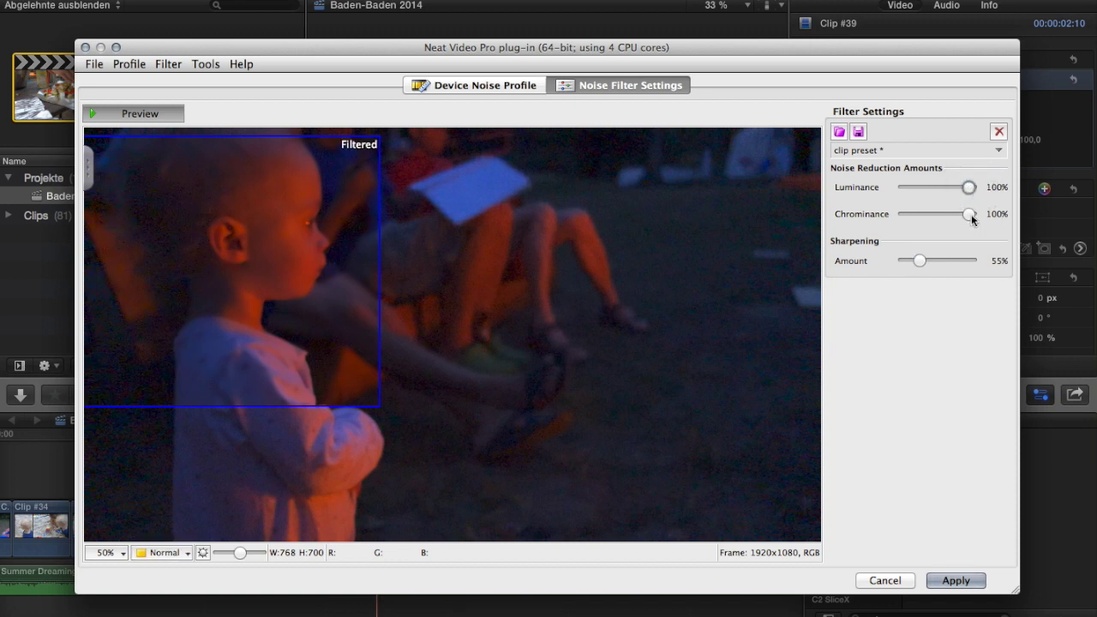
drag(224, 300, 206, 421)
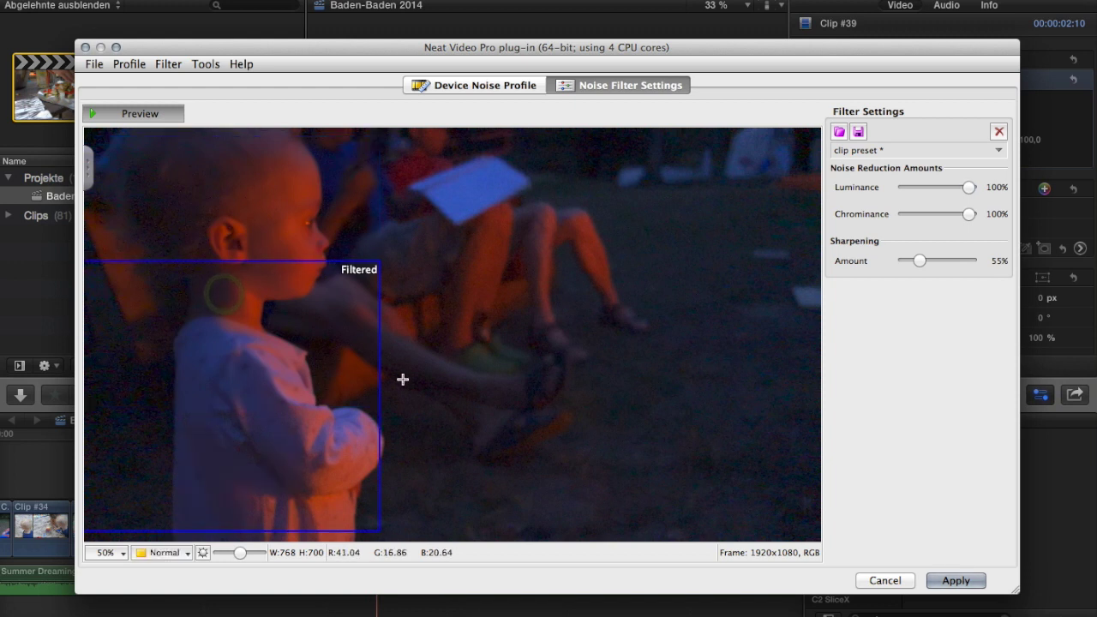
click(958, 582)
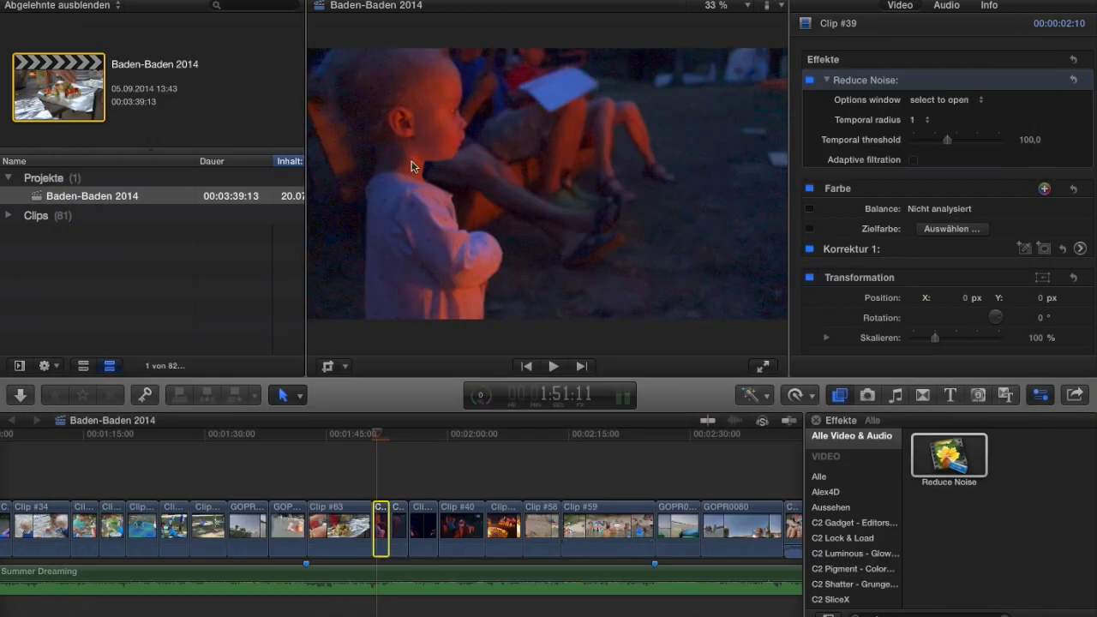
- Enlarge the viewer to 100% and examine the noise-reduced picture around the child's head and face
click(741, 6)
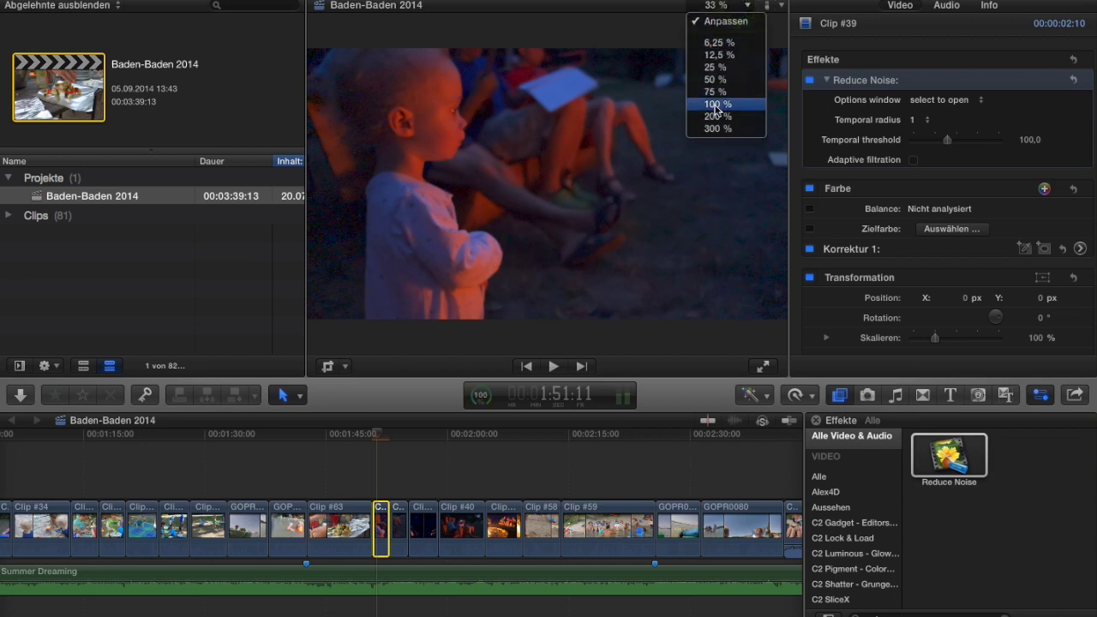
click(716, 104)
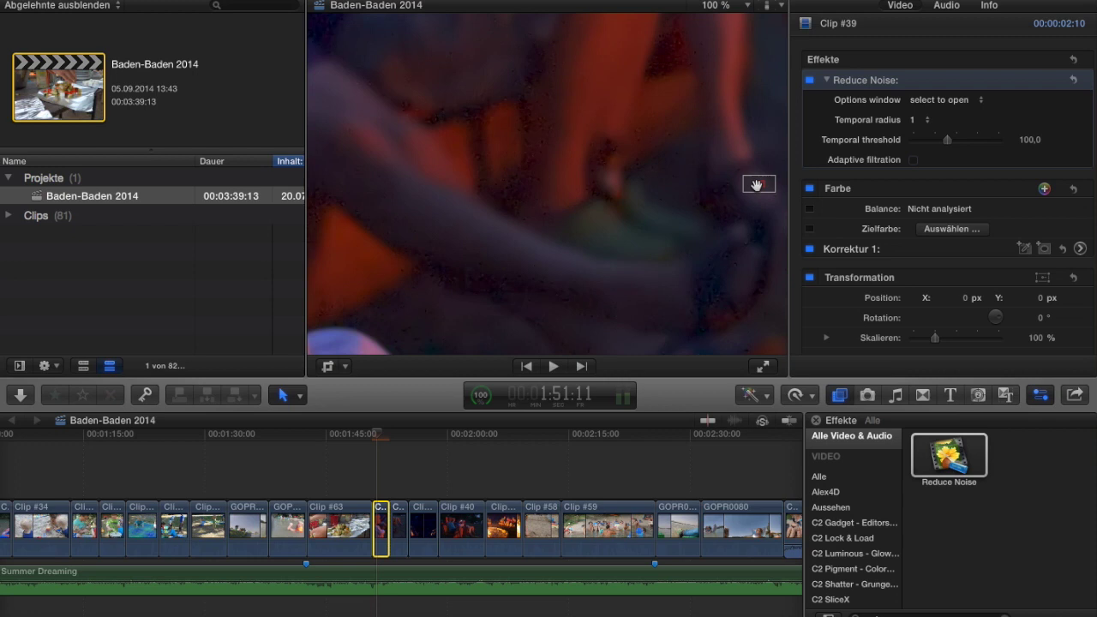
drag(757, 185, 661, 166)
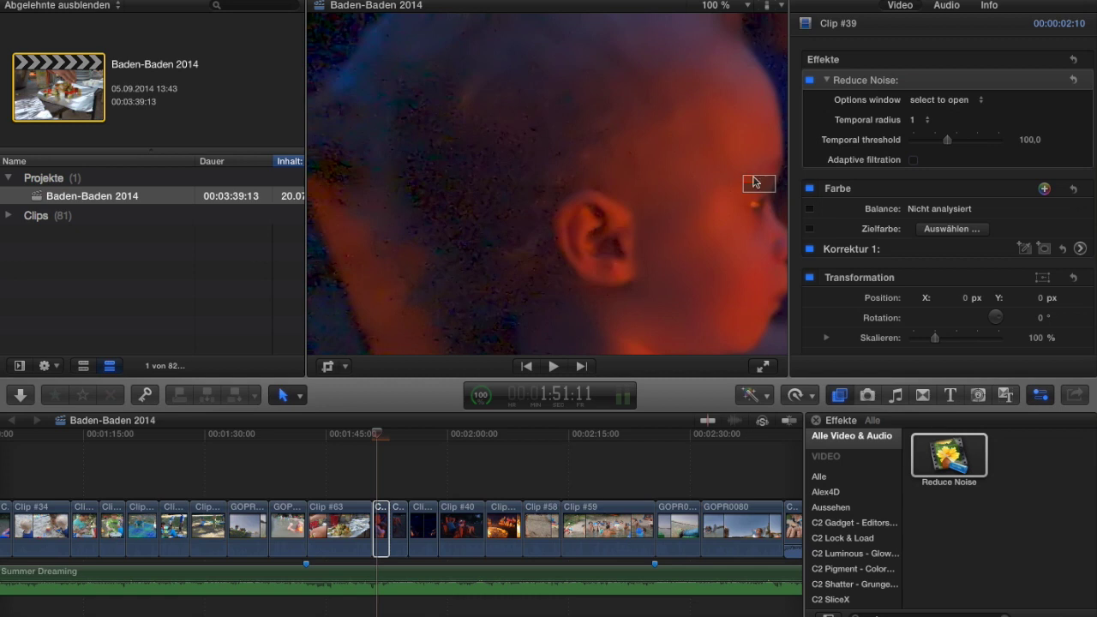
drag(754, 181, 750, 182)
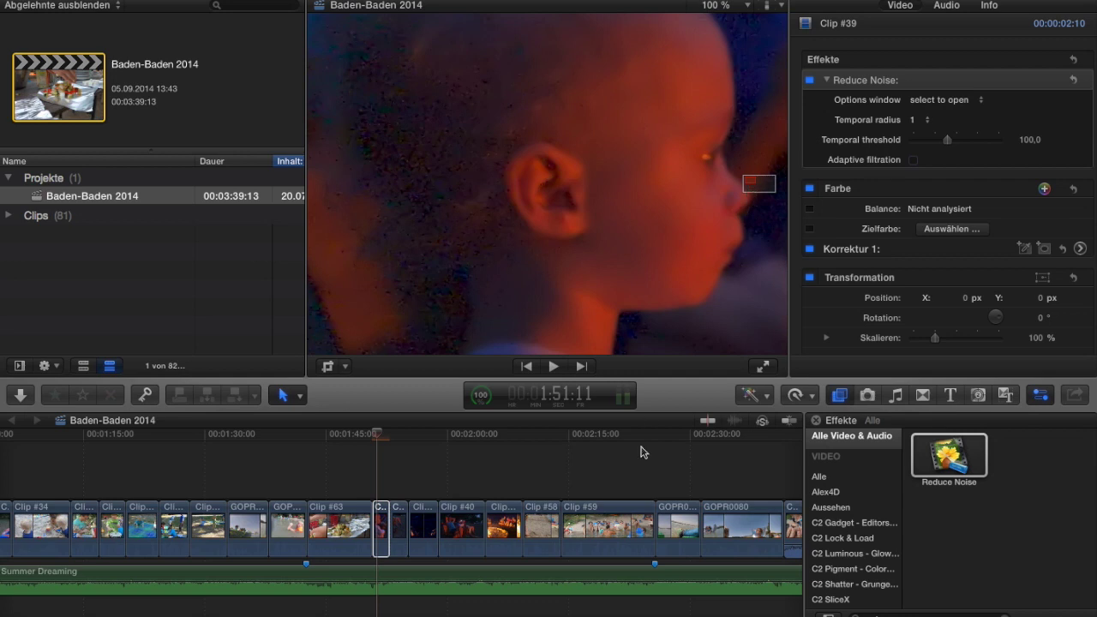
- Go to the neighbouring clip of the child at 1:53:20, select it and enable its Photon Pro Noise Reduction effect
click(397, 442)
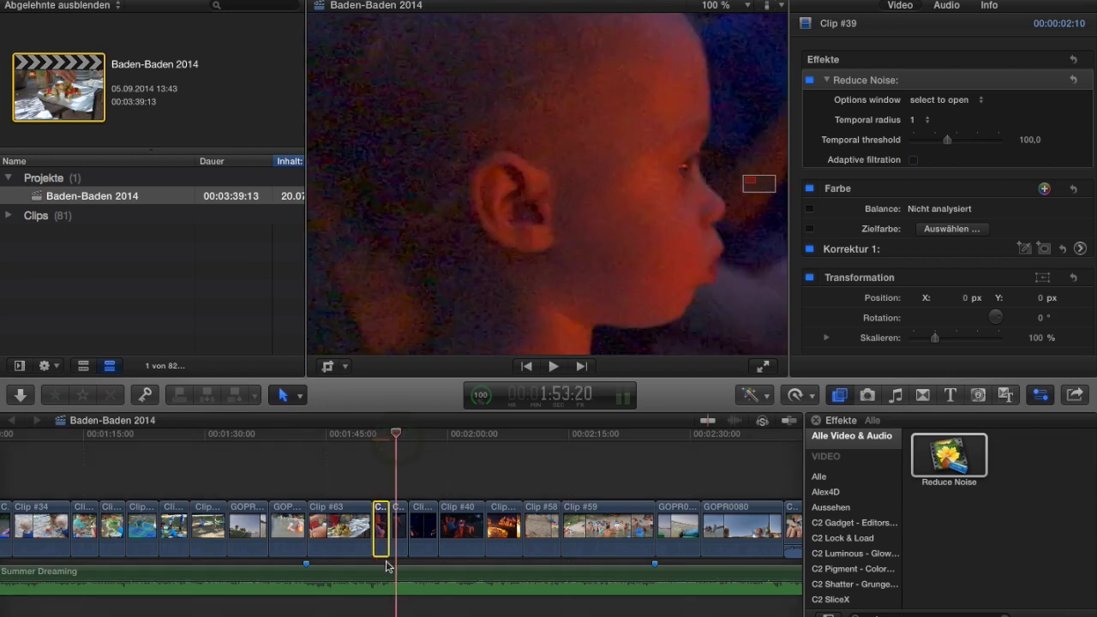
click(399, 535)
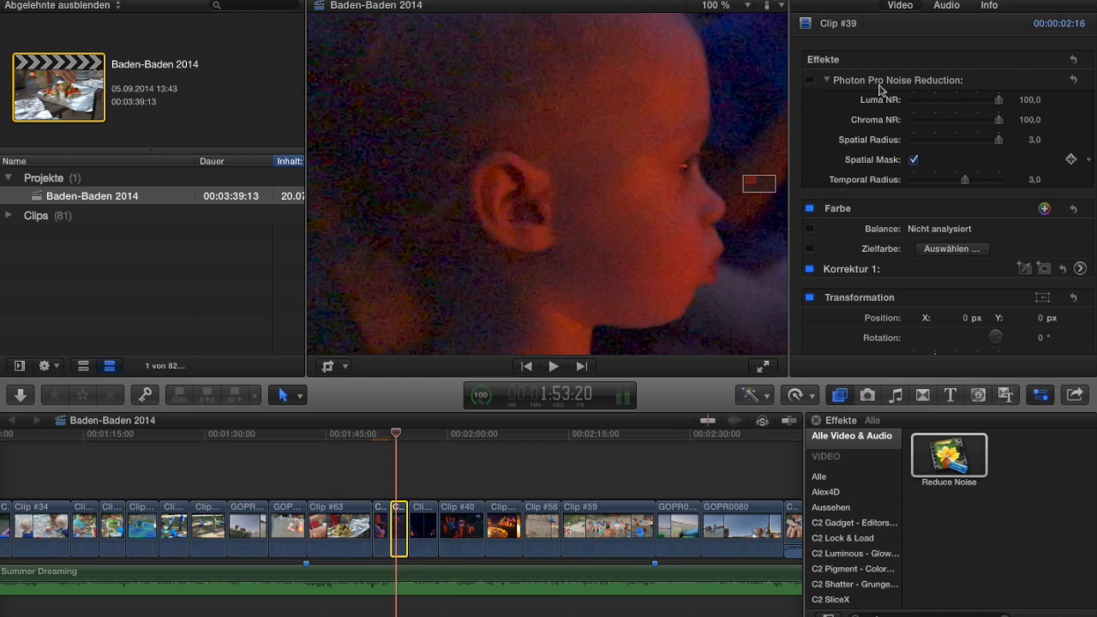
click(998, 82)
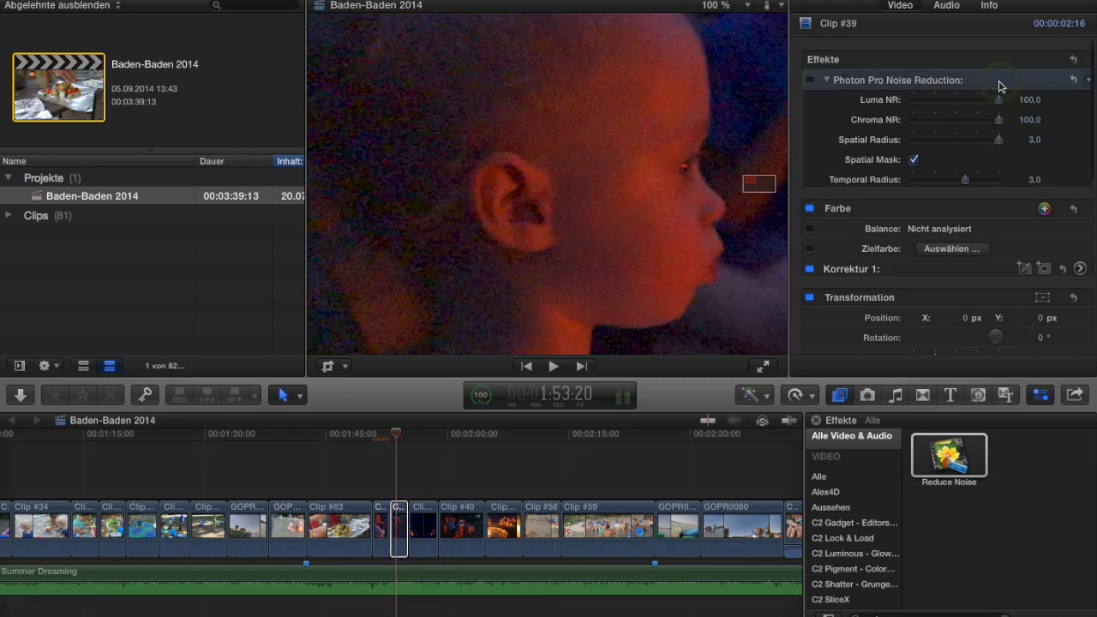
click(811, 81)
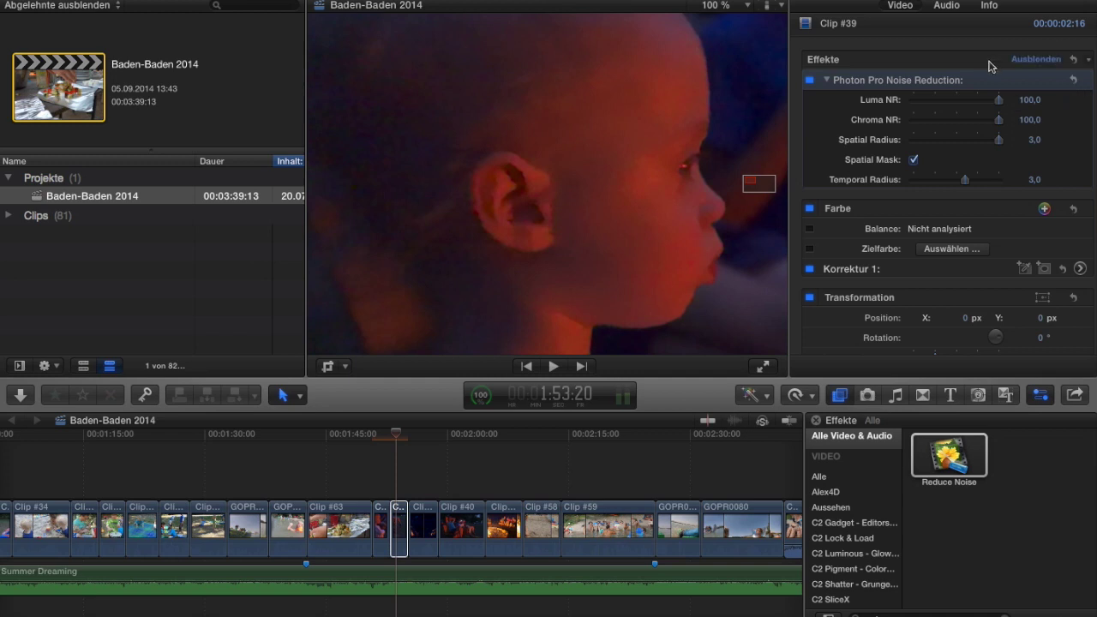
- Try Photon Pro's Luma NR at its minimum and at 50, and set it to 80
click(998, 124)
click(1036, 105)
click(1030, 100)
text(100.0)
double_click(1029, 100)
text(0)
key(Return)
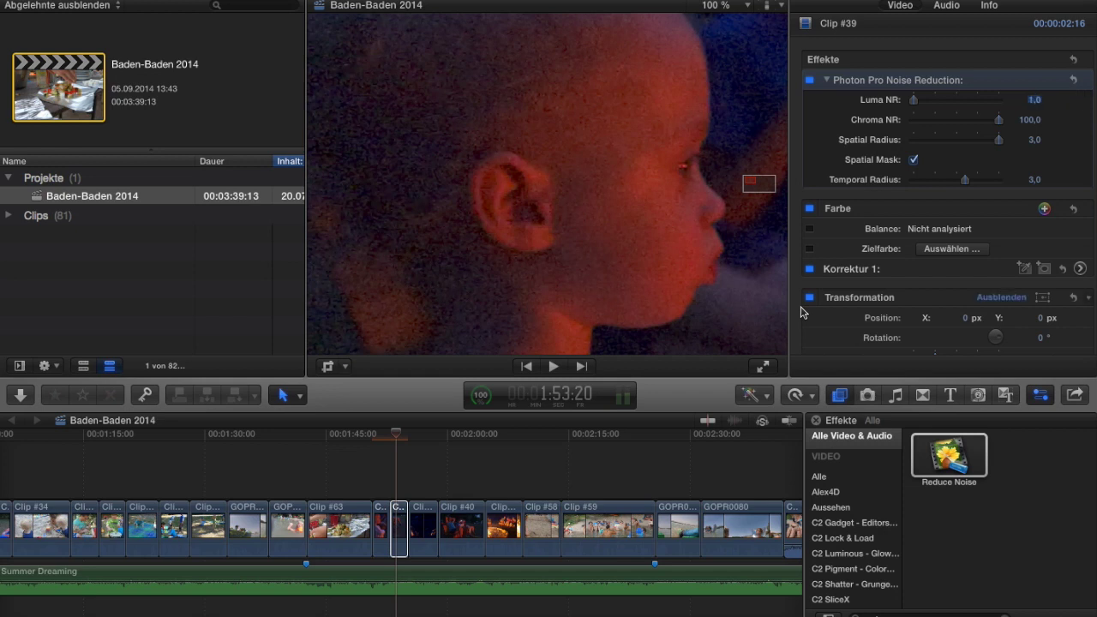
text(50)
key(Return)
text(80)
key(Return)
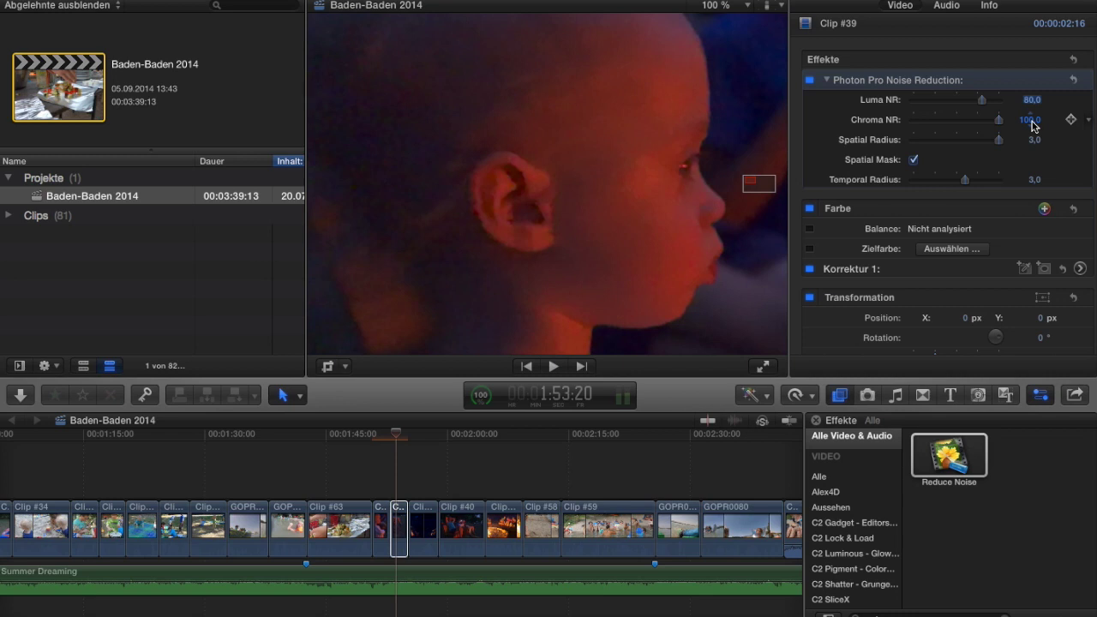
- Try a Chroma NR value of 20 and restore it to 100
click(1030, 120)
text(20)
key(Return)
text(100)
key(Return)
- Try a Spatial Radius of 1 before restoring 3, and test the picture with the Spatial Mask switched off and on again
mouse_move(1031, 144)
mouse_move(976, 143)
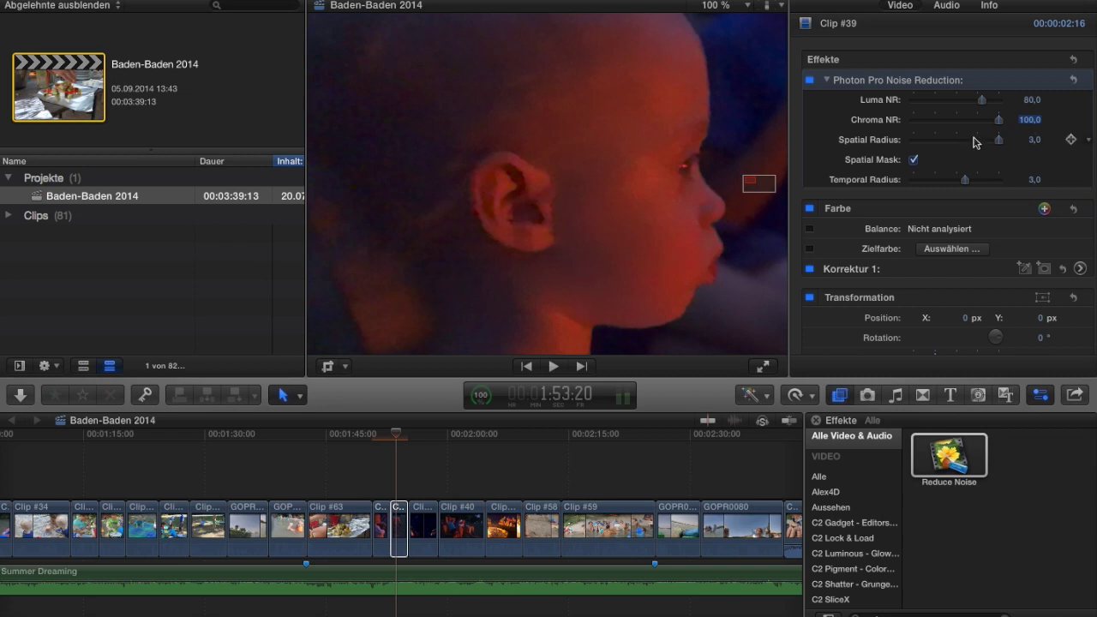
click(1034, 140)
text(1)
key(Return)
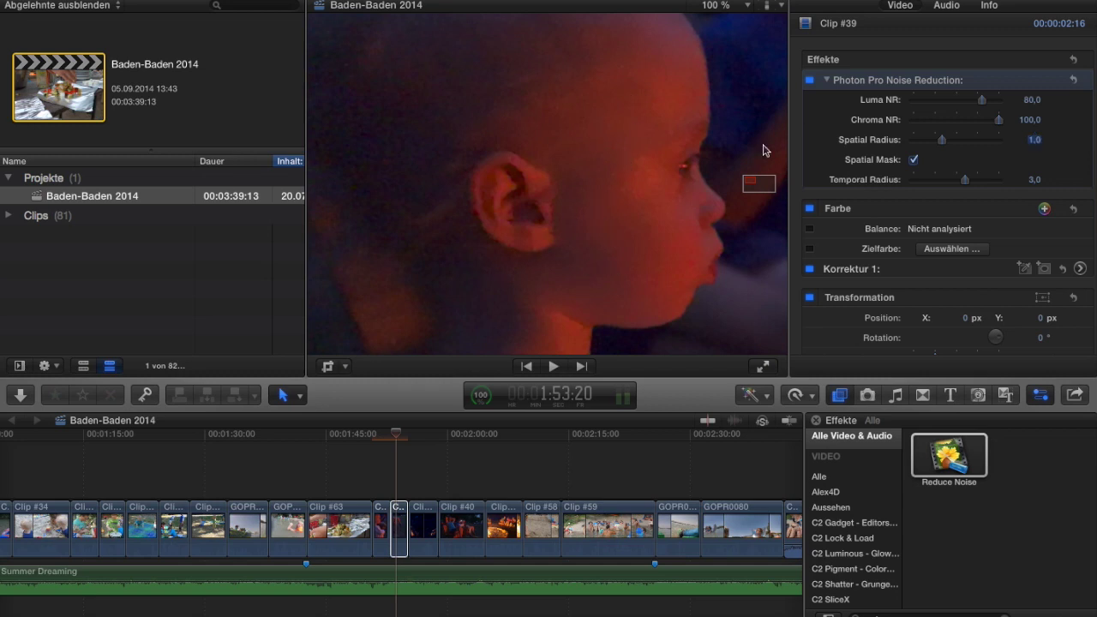
click(1037, 142)
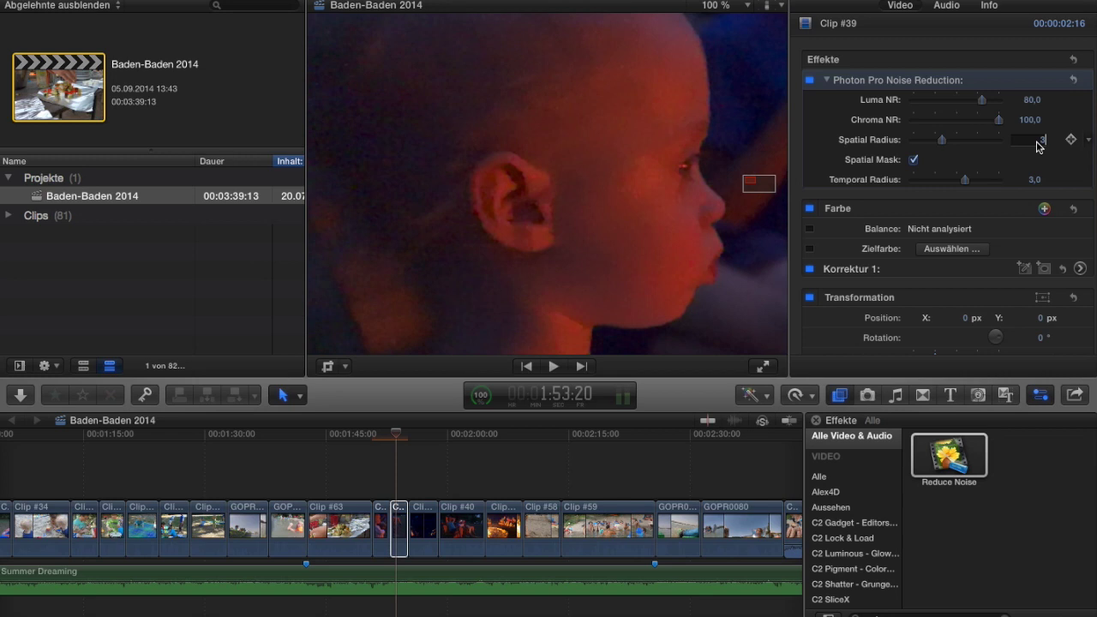
key(Return)
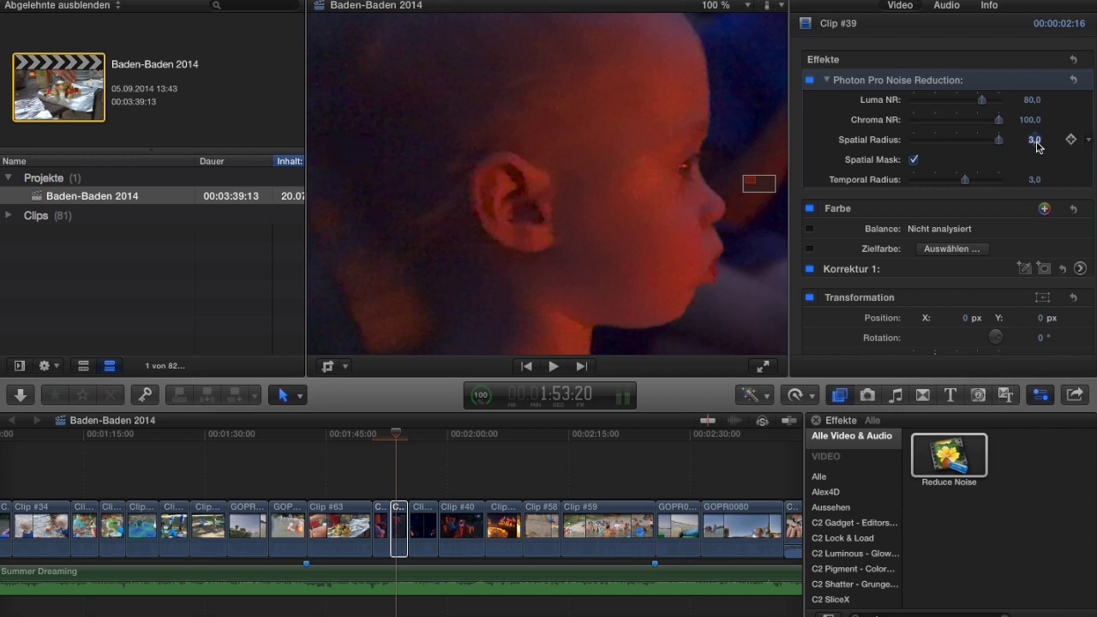
click(913, 160)
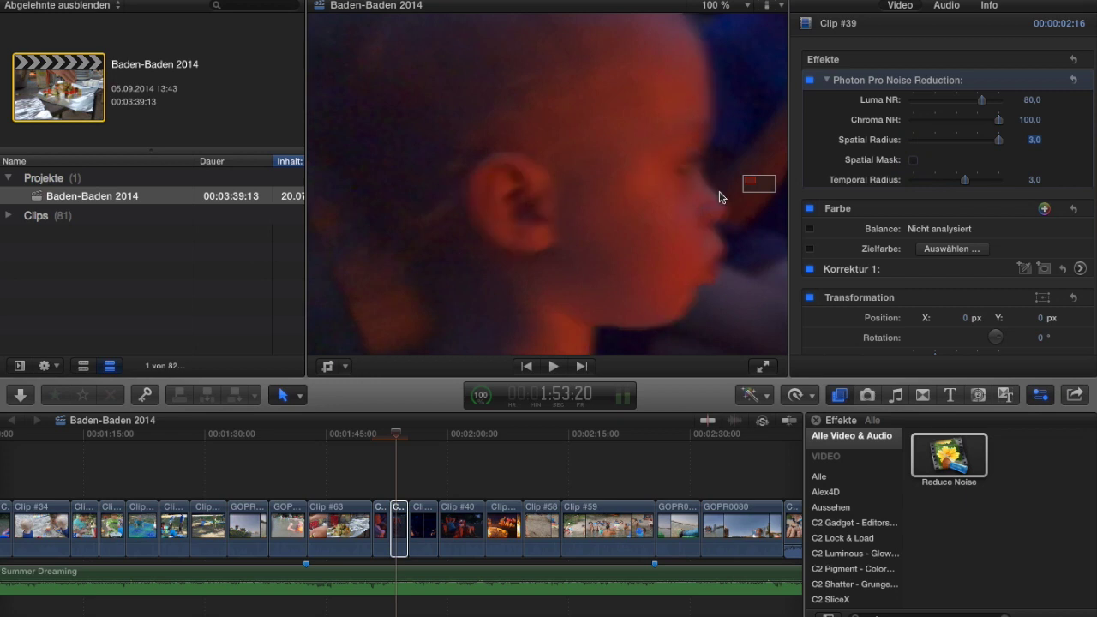
click(913, 162)
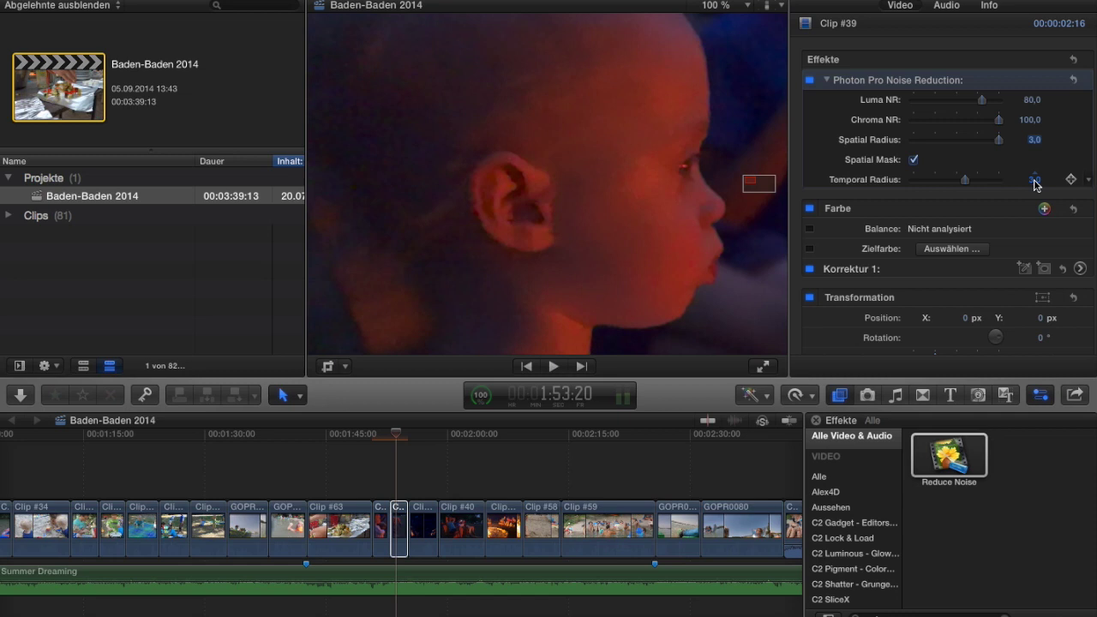
- Try Temporal Radius values of 1, 2 and 0 in the Photon Pro effect
click(1034, 180)
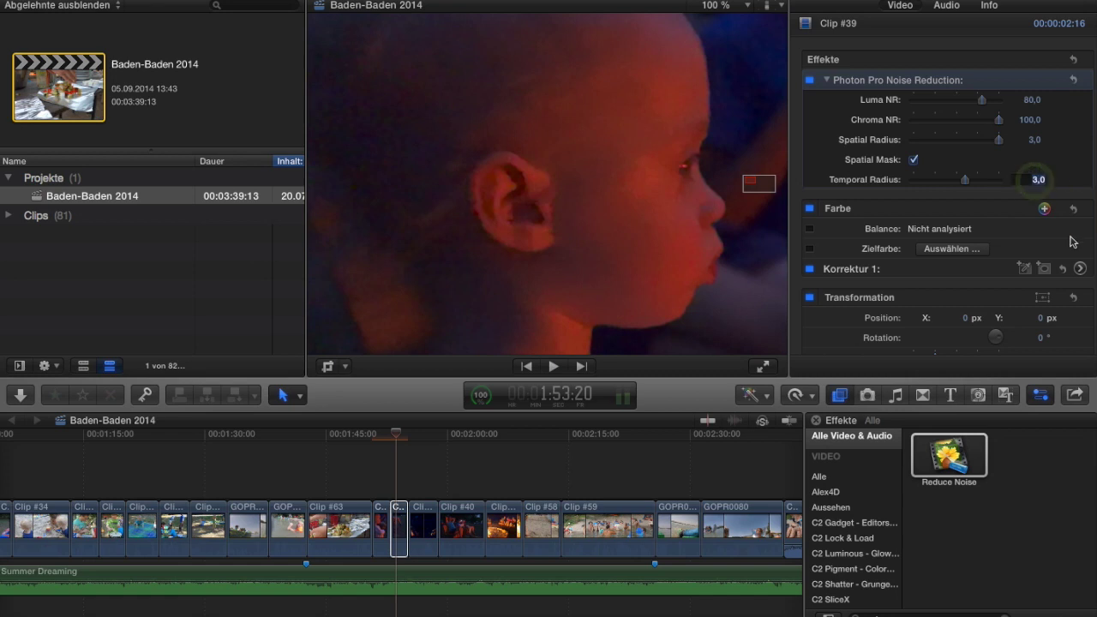
text(1)
key(Return)
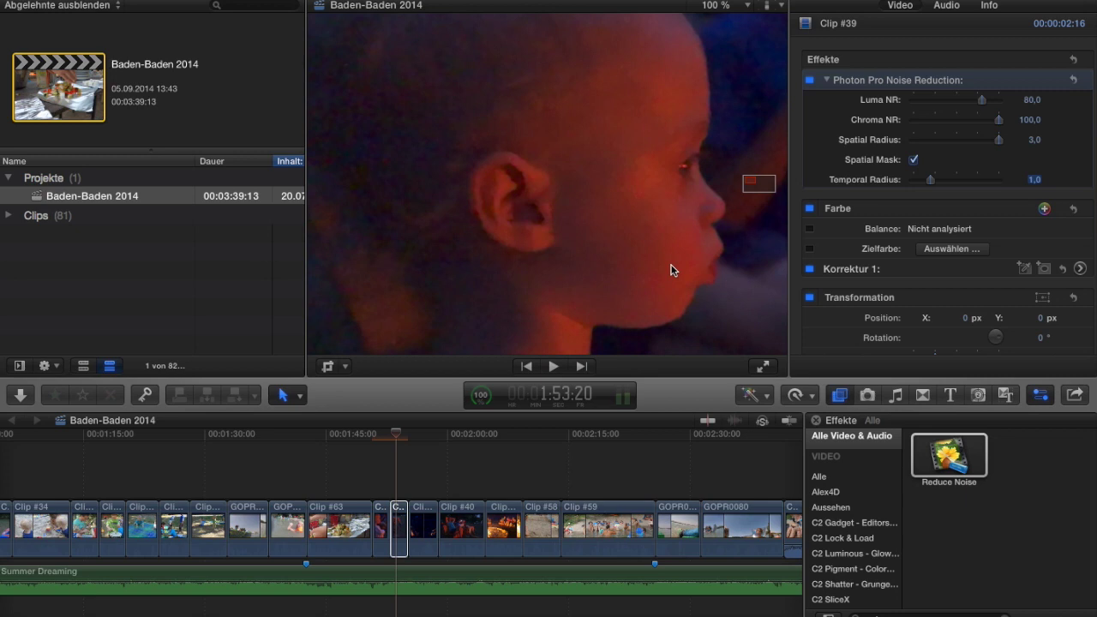
text(2)
key(Return)
text(0)
key(Return)
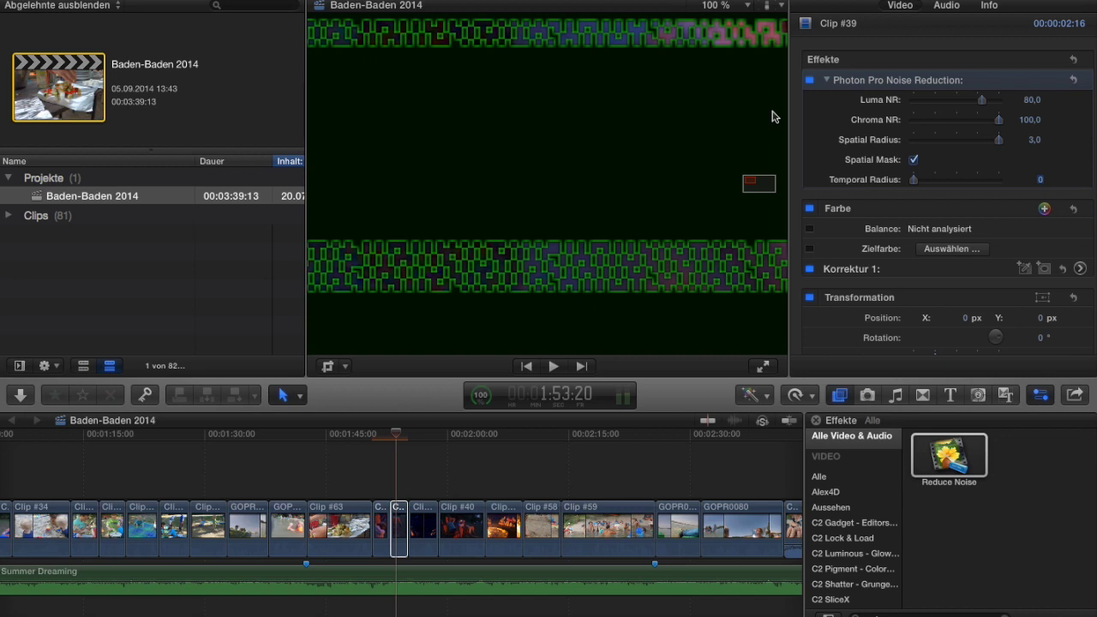
- Try a Temporal Radius of 5 and restore it to 3
click(1038, 181)
text(5)
key(Return)
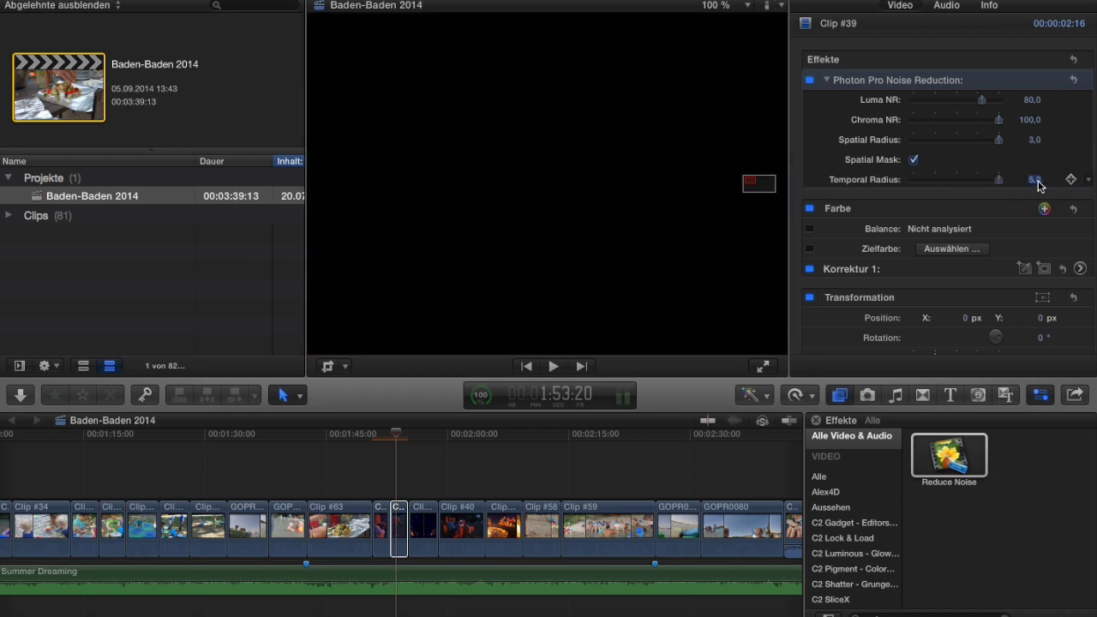
click(1034, 182)
text(3)
key(Return)
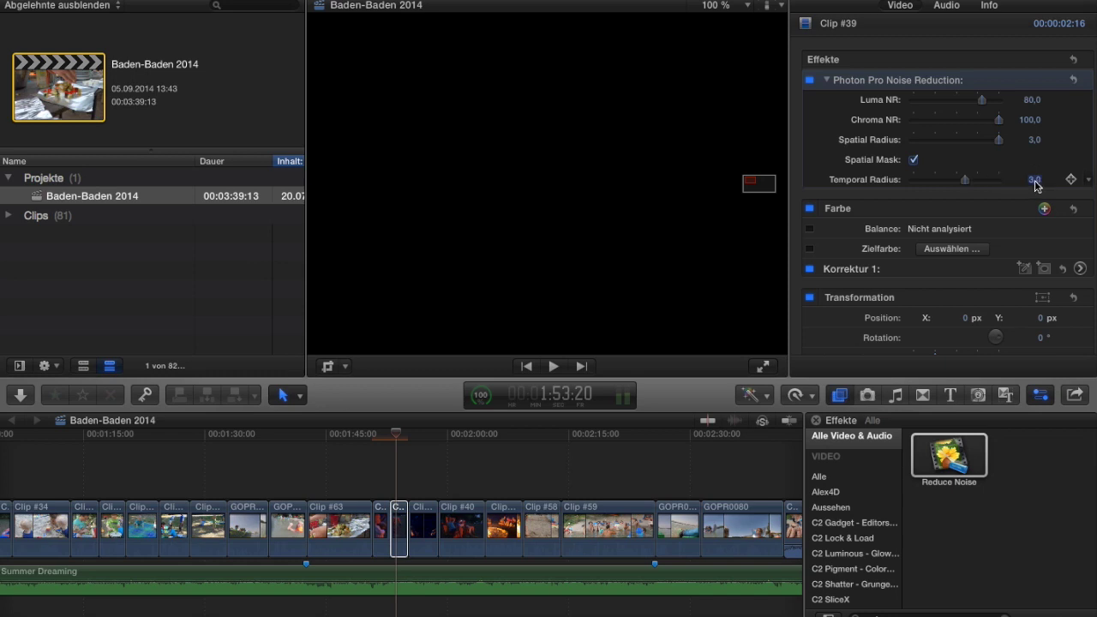
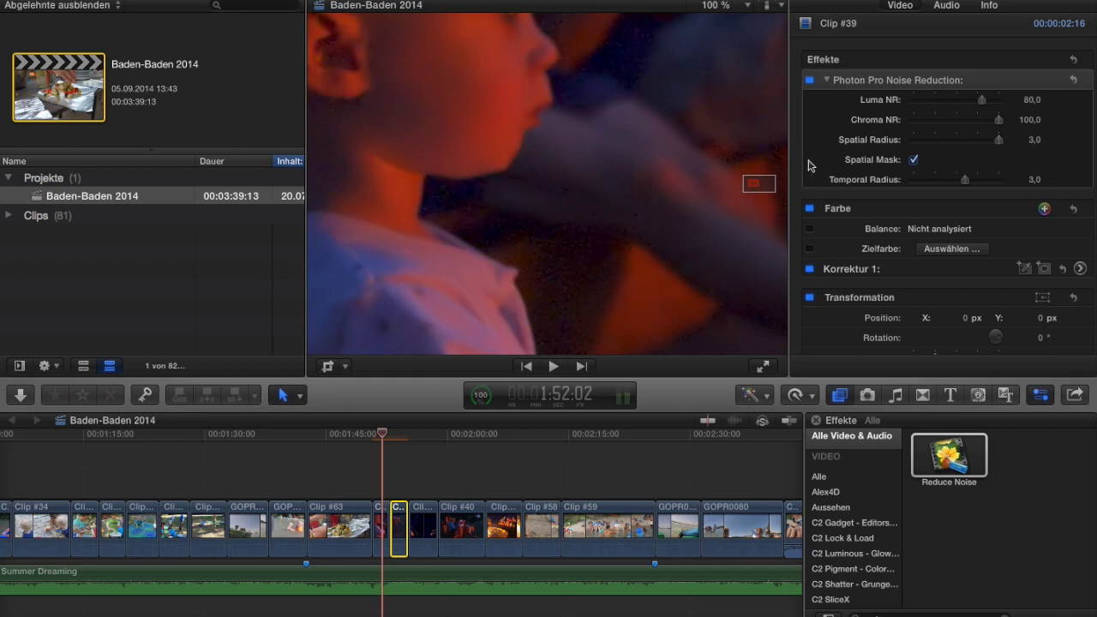
- Examine the Reduce Noise clip at 1:52:02 in the 100% view over the child's shirt, the lawn, the legs and the face
click(750, 187)
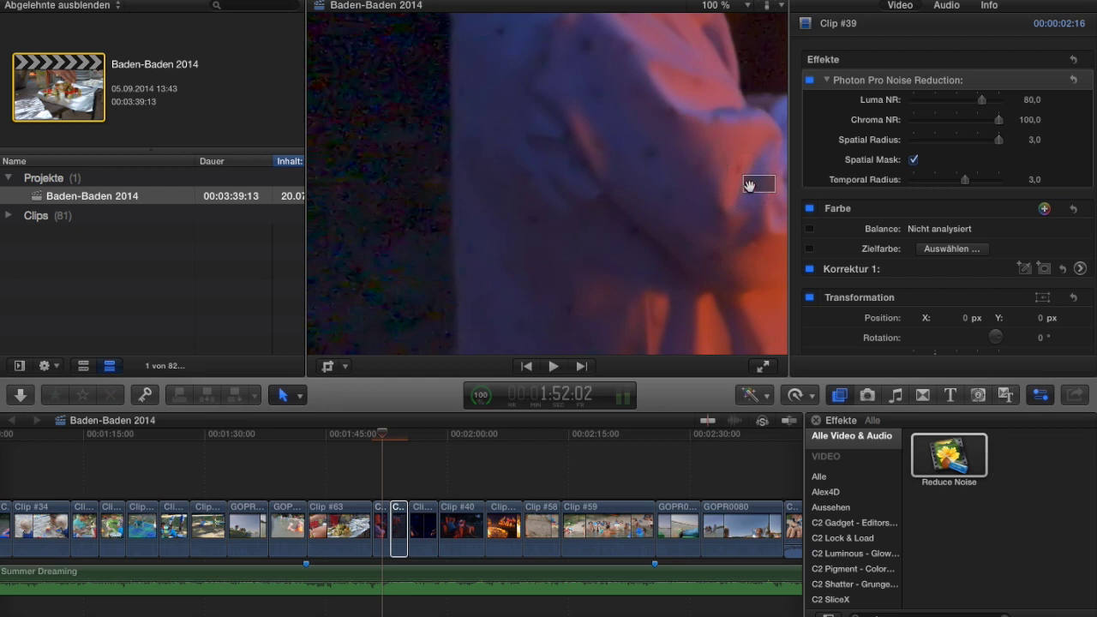
drag(749, 187, 769, 191)
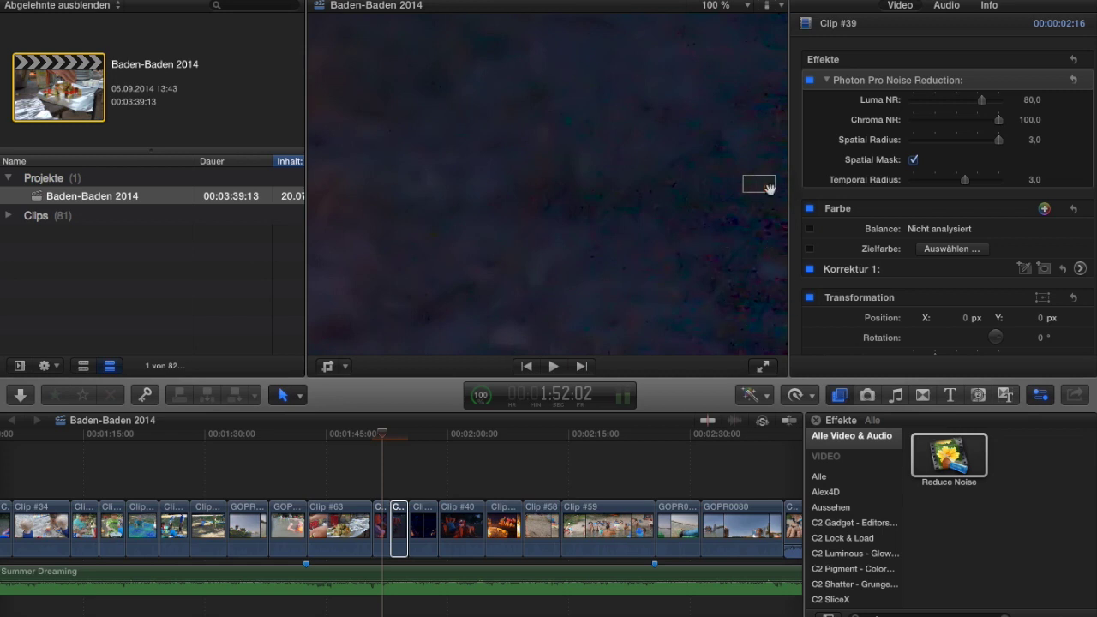
drag(768, 187, 768, 159)
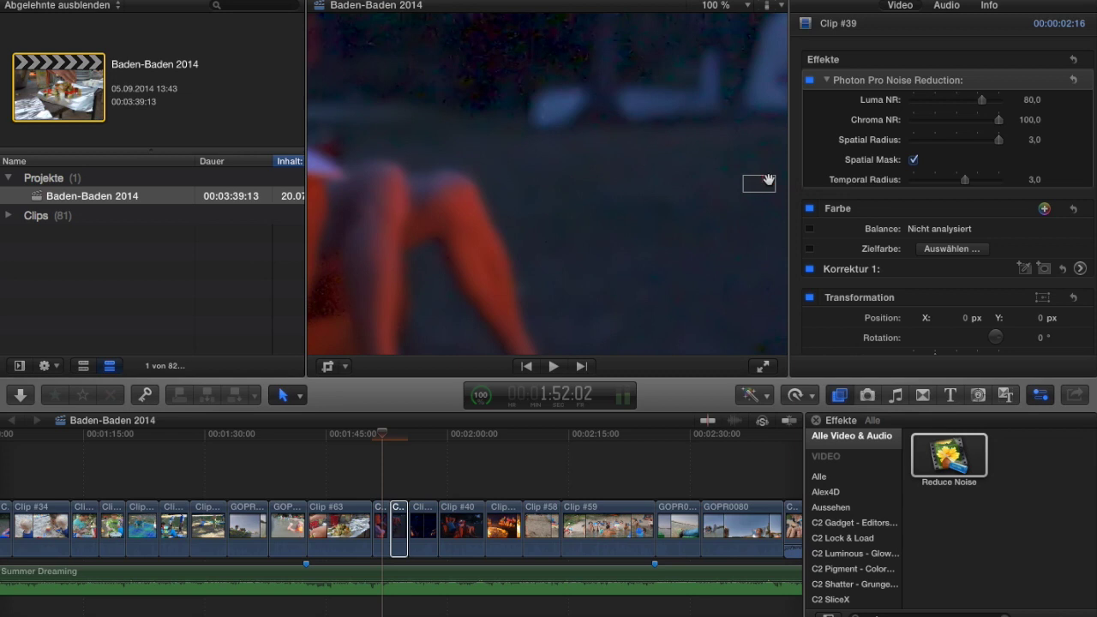
drag(768, 179, 739, 179)
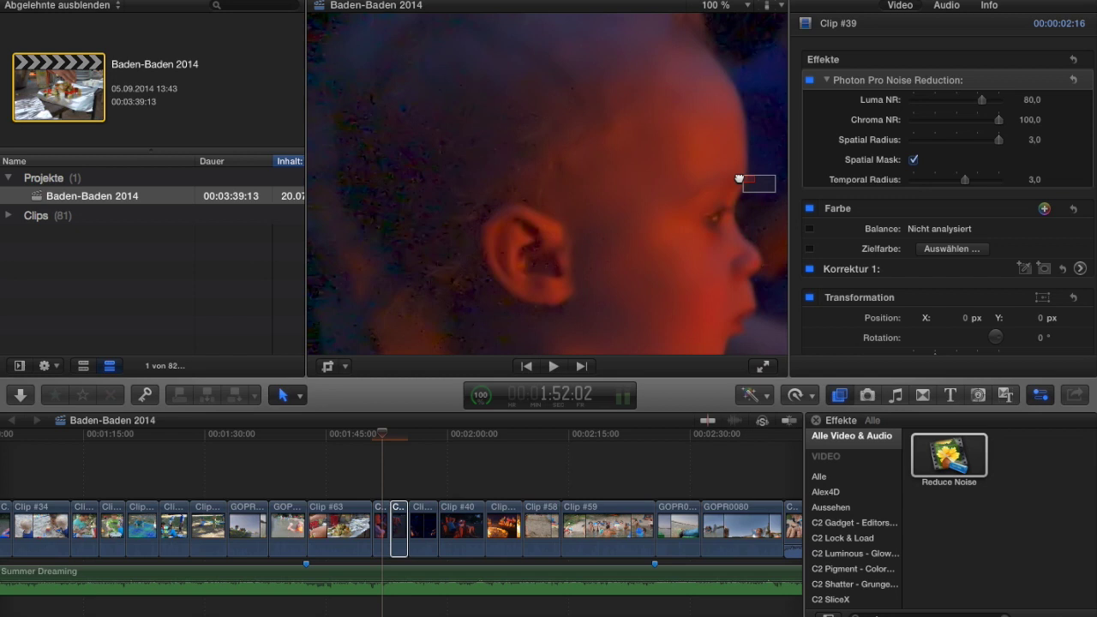
- Reopen the clip's Reduce Noise options and build an automatic profile from a 256 × 112 pixel lawn area, continuing despite its small size
click(377, 522)
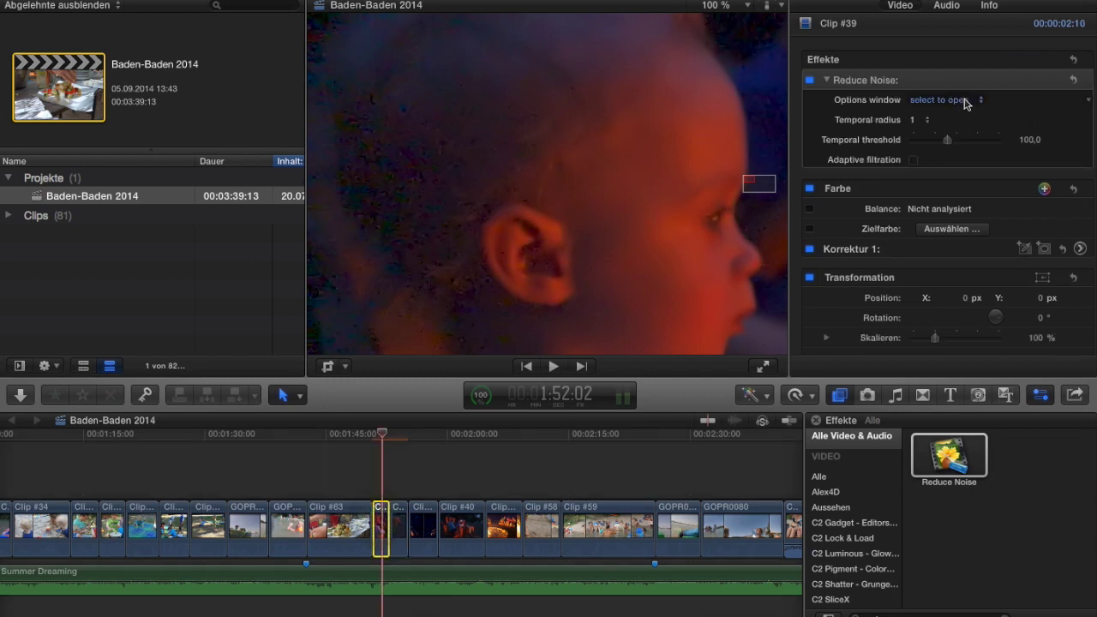
click(965, 101)
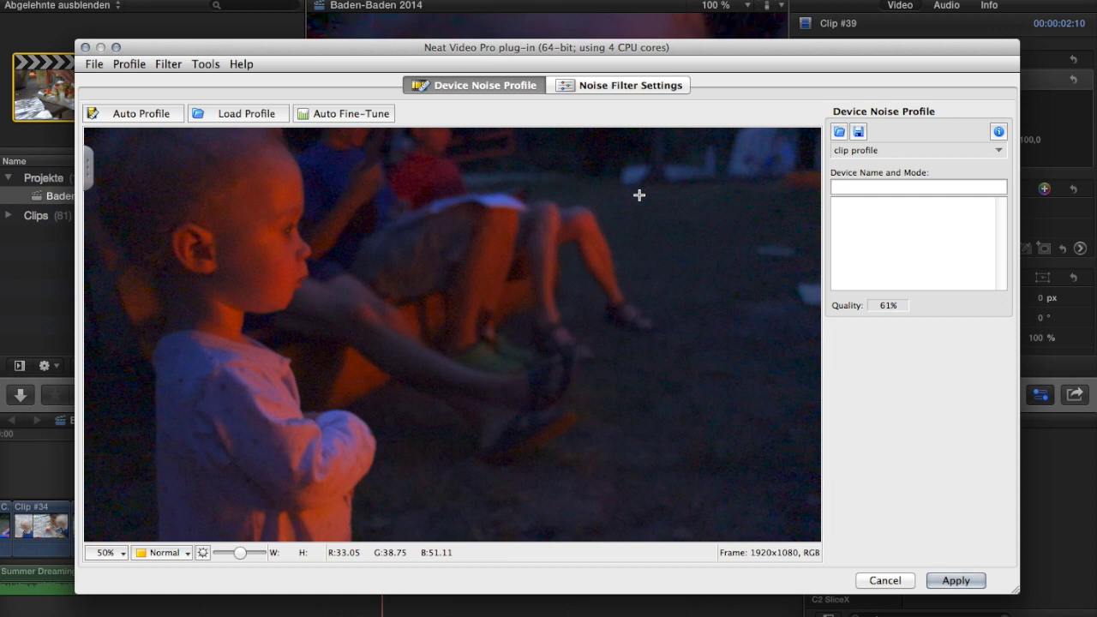
drag(627, 192, 798, 238)
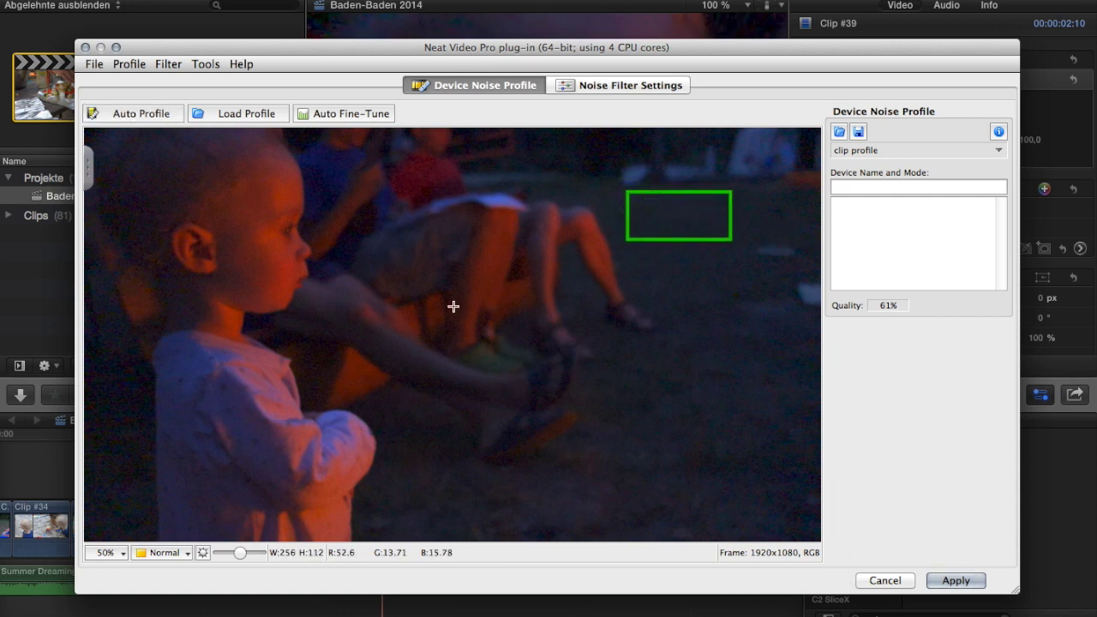
click(134, 114)
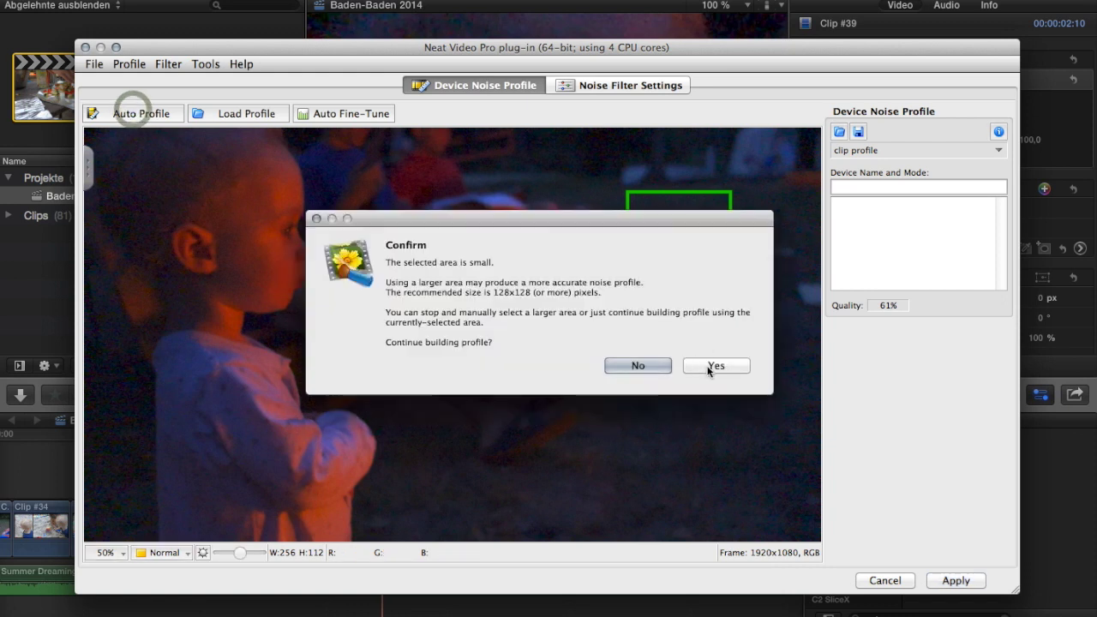
click(708, 367)
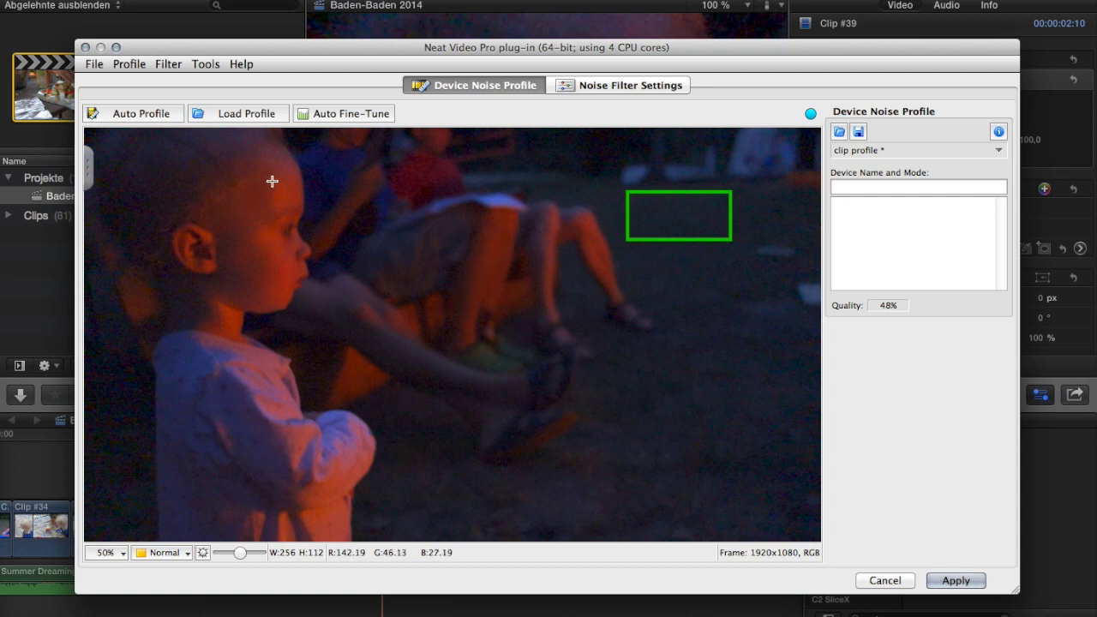
- Build an automatic noise profile from a 66 × 56 pixel area on the child's forehead, continuing despite its small size
drag(271, 178, 299, 203)
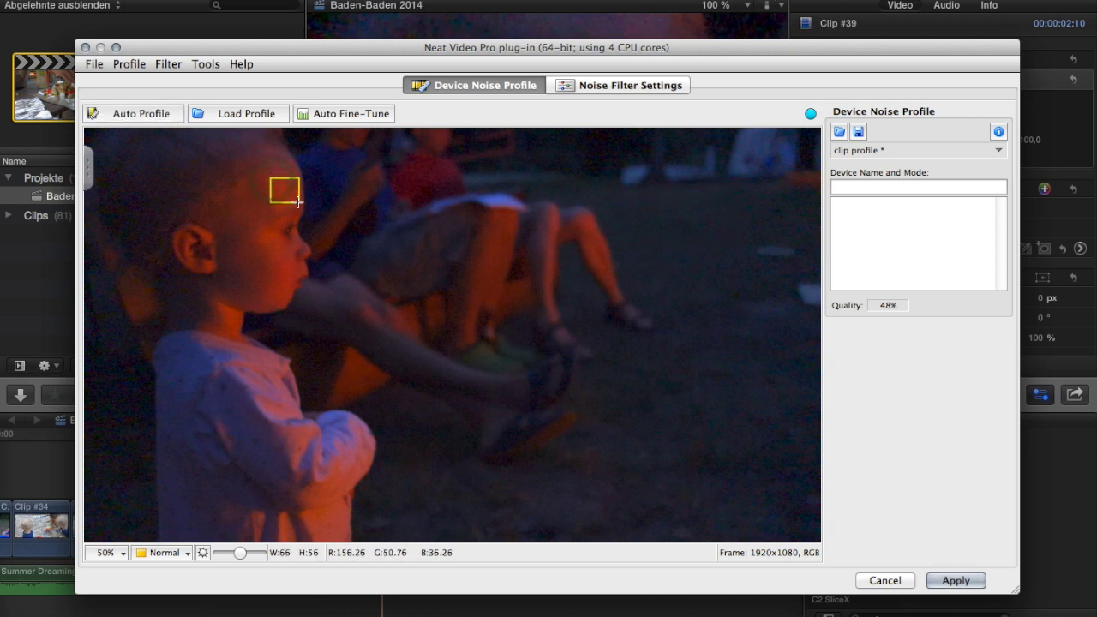
click(158, 111)
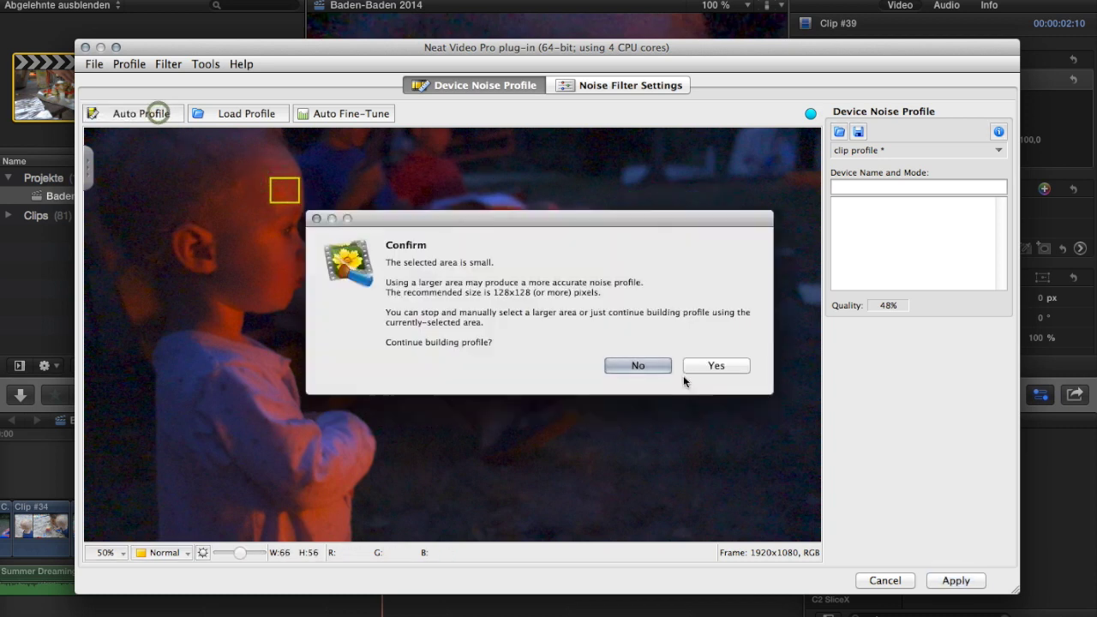
click(711, 364)
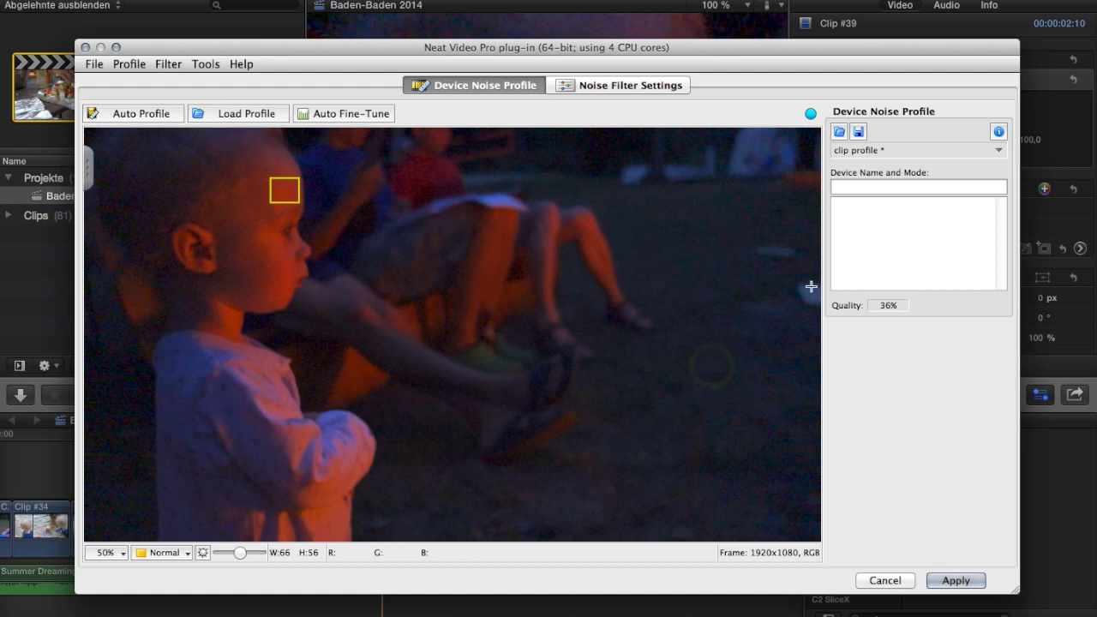
- Switch Neat Video to Advanced Mode and apply the noise profile to the clip
click(205, 66)
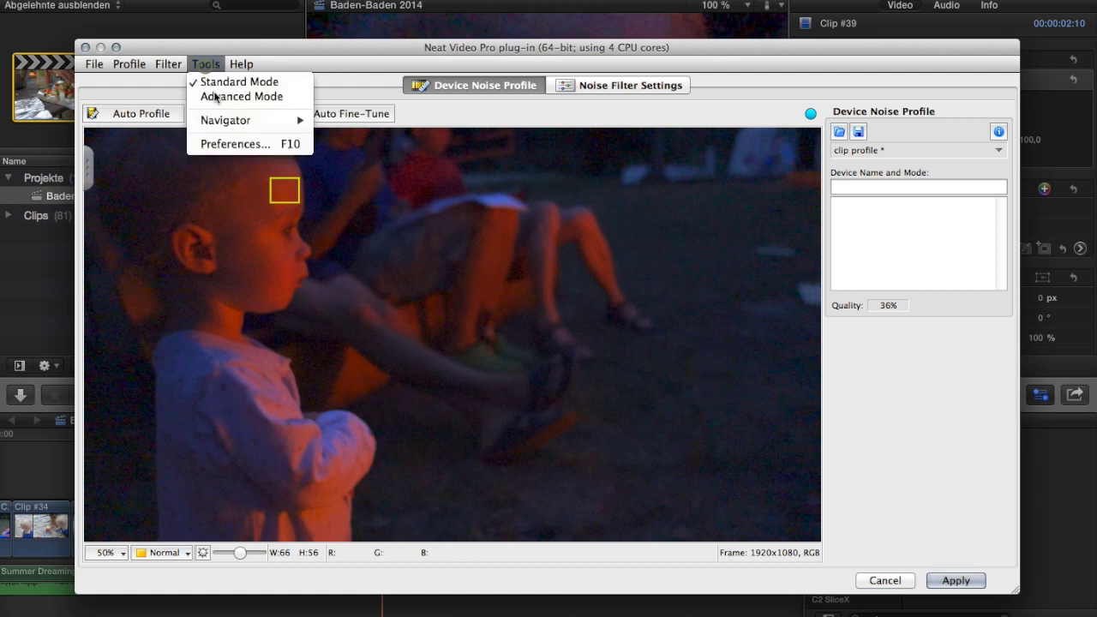
click(215, 96)
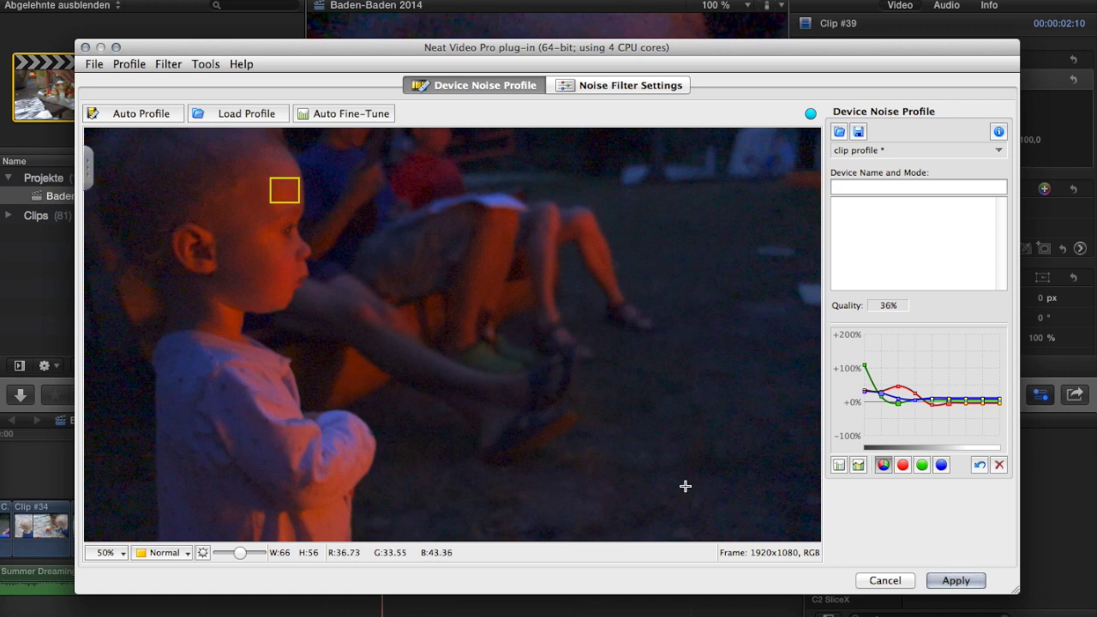
click(956, 580)
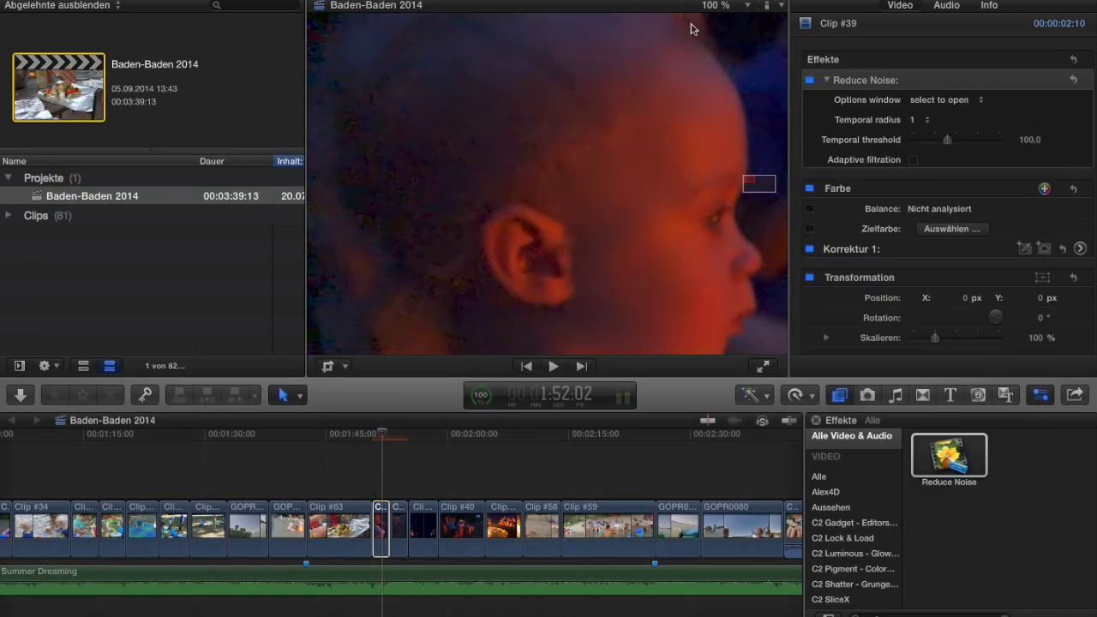
- Fit the whole frame in the viewer and examine the Reduce Noise clip at 1:51:15 and 1:52:16
click(722, 6)
click(717, 80)
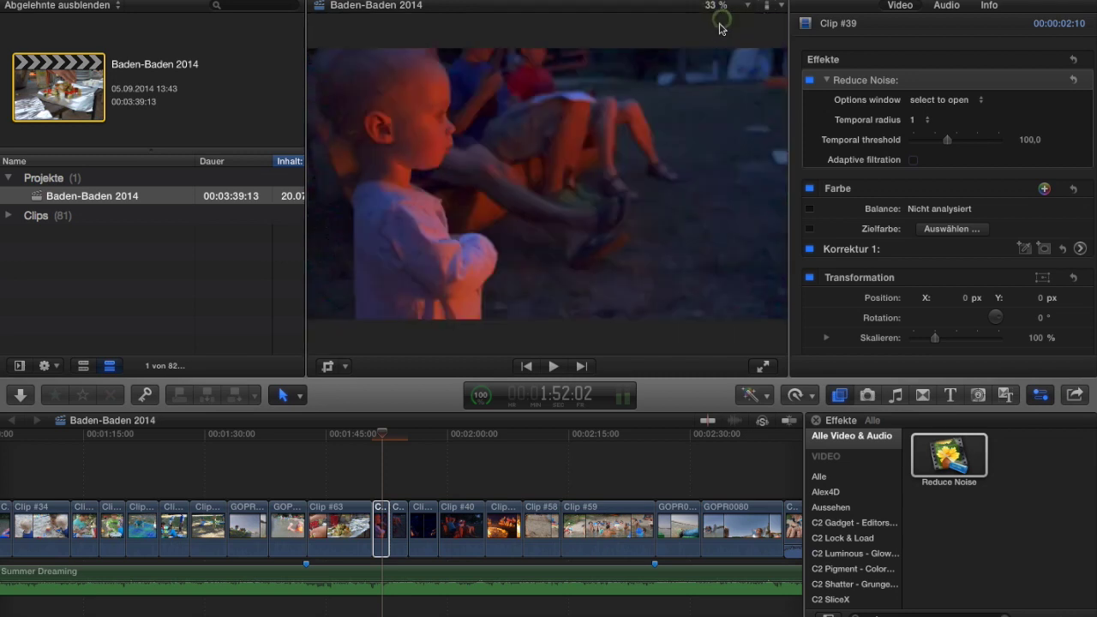
click(382, 435)
click(381, 437)
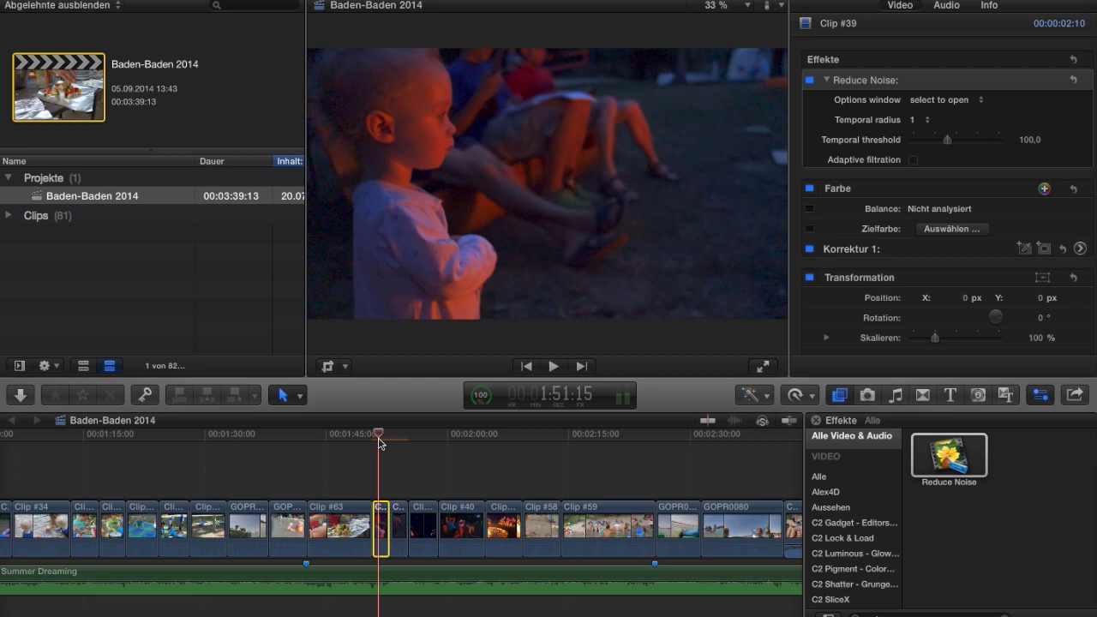
click(387, 442)
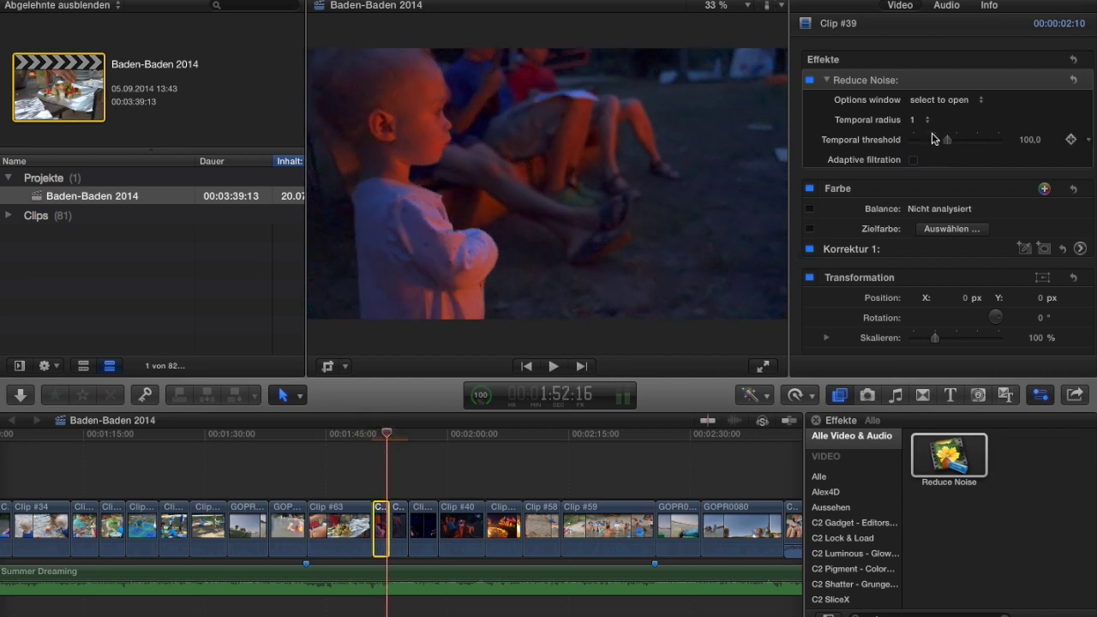
- Reopen the clip's Reduce Noise options and inspect the profile's red, green, blue and combined noise curves
click(942, 100)
click(943, 100)
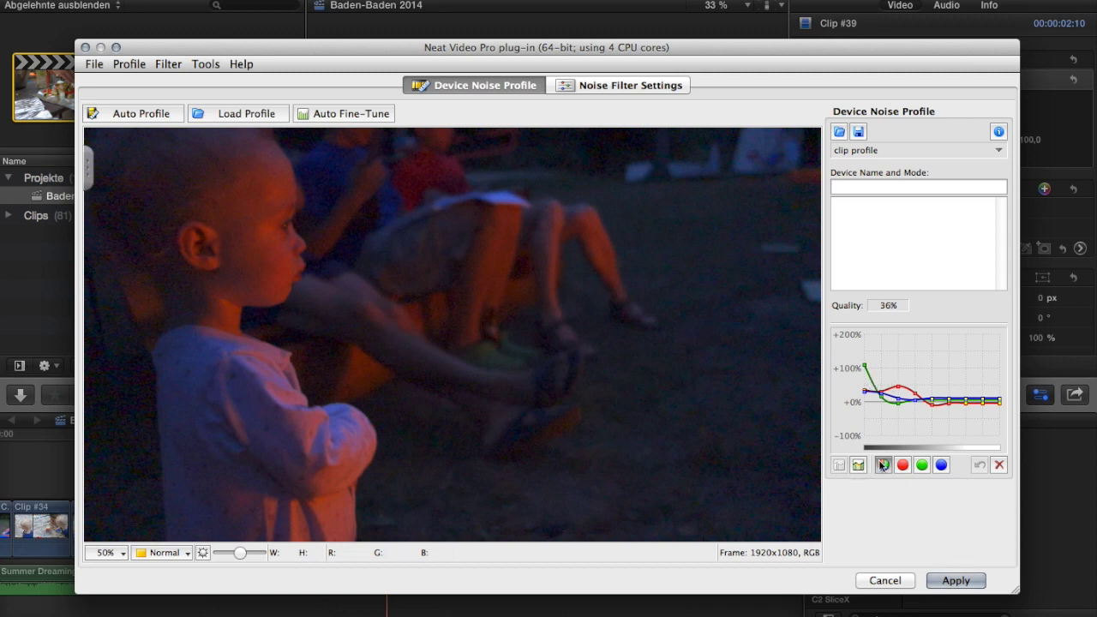
click(901, 464)
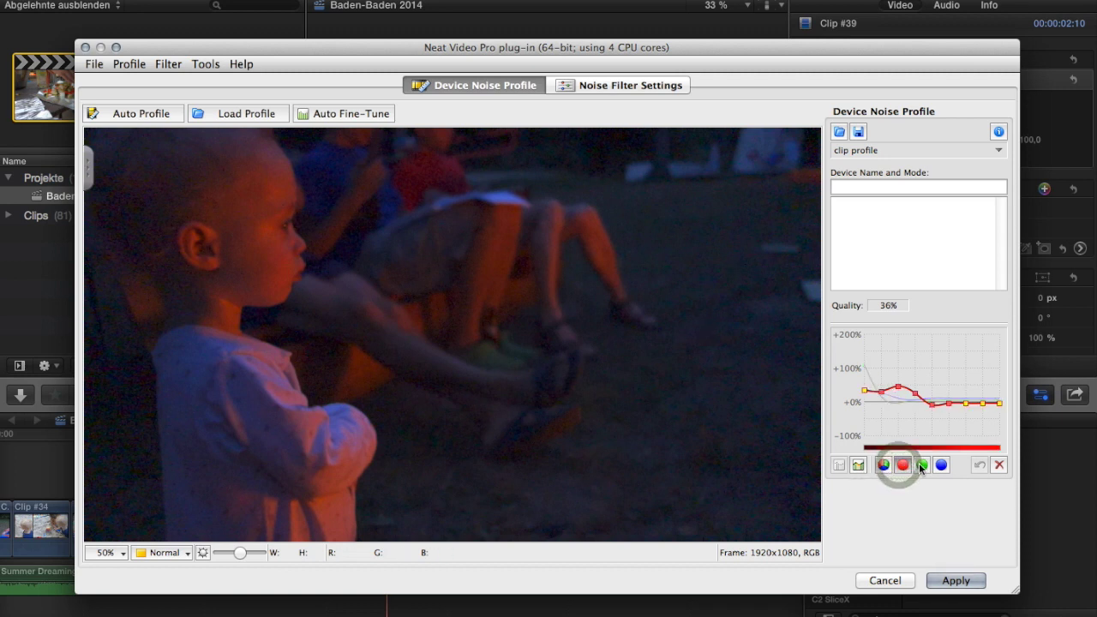
click(921, 464)
click(941, 464)
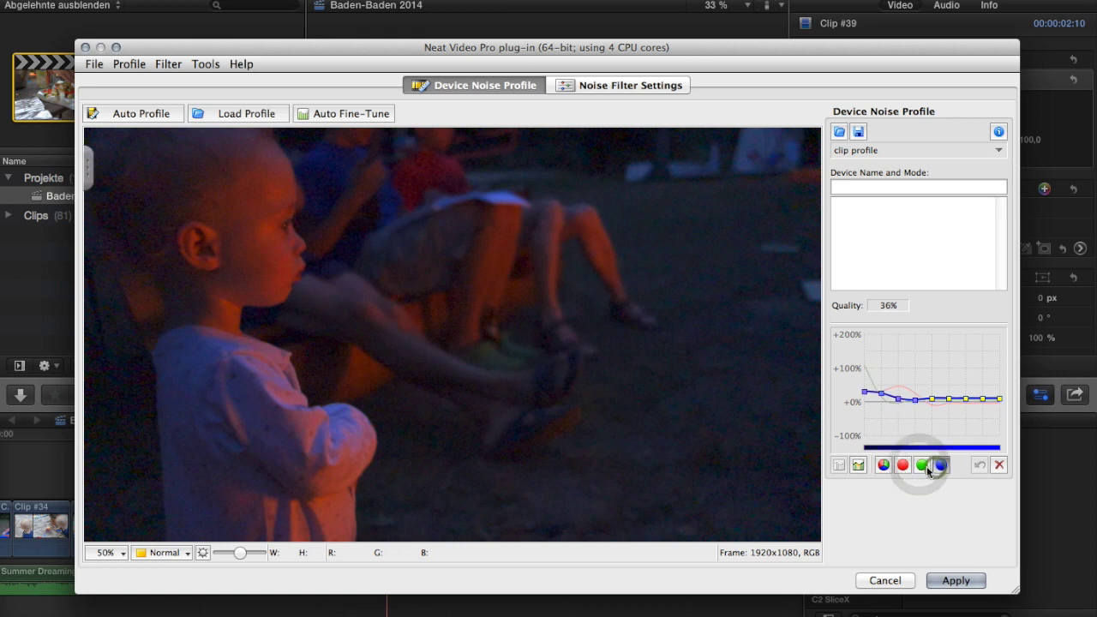
click(921, 464)
click(901, 464)
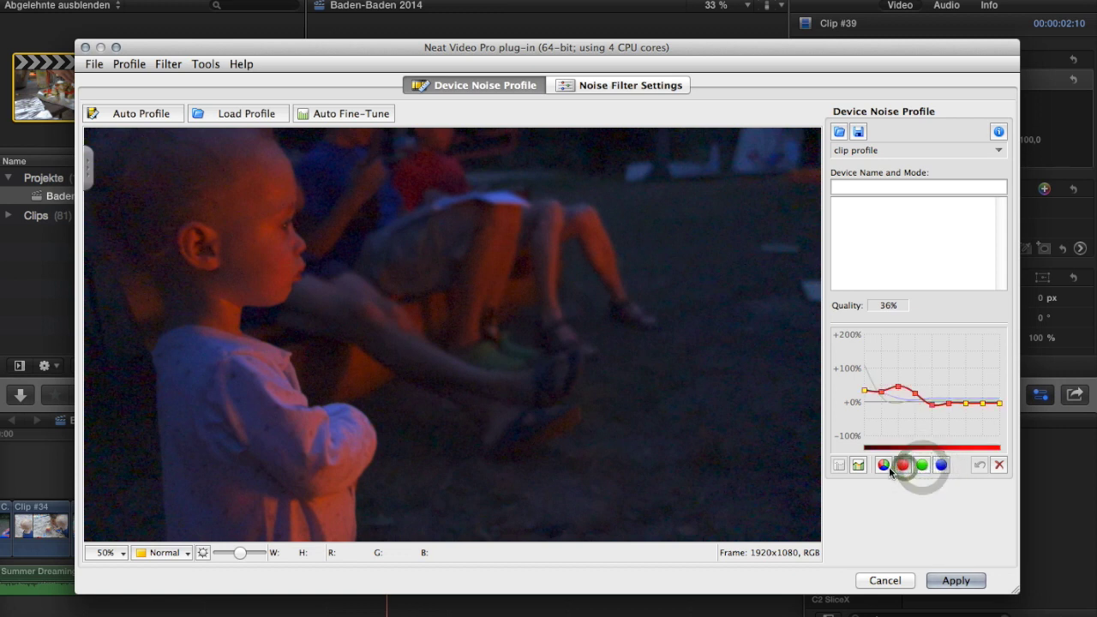
click(884, 464)
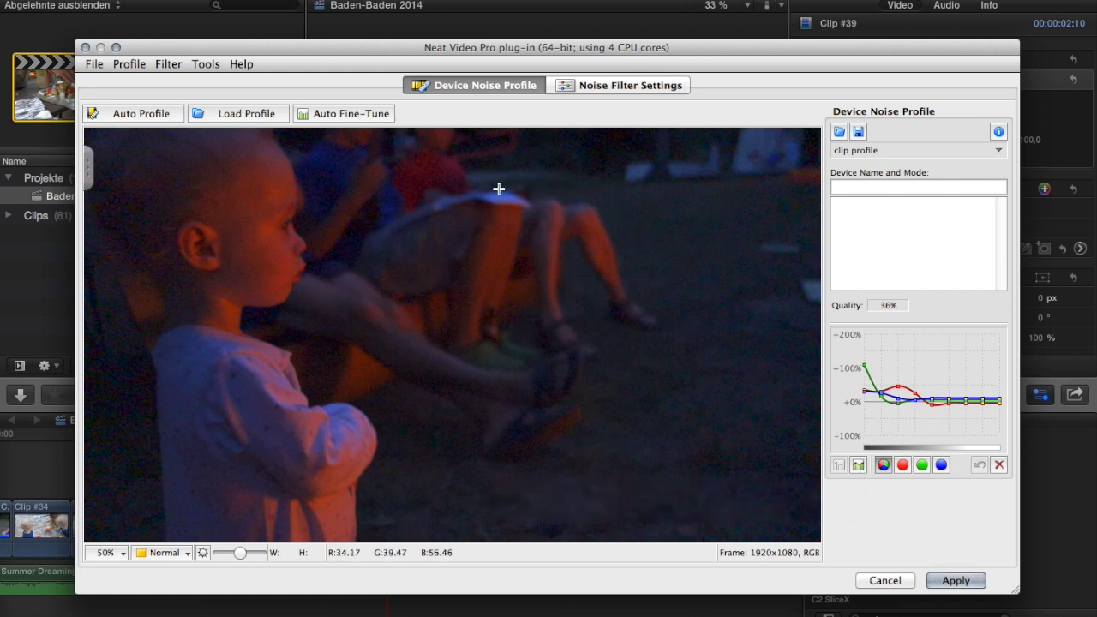
- Try a 48 × 20 pixel sample area on the bright material over the seated person's knees
drag(490, 193, 510, 202)
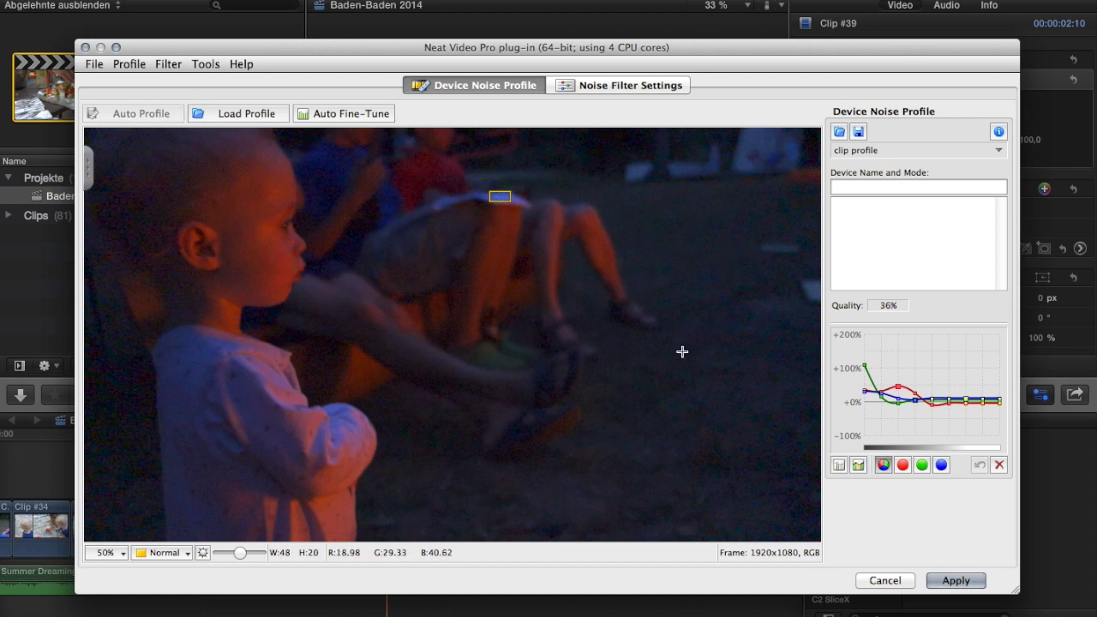
scroll(681, 353, down, 3)
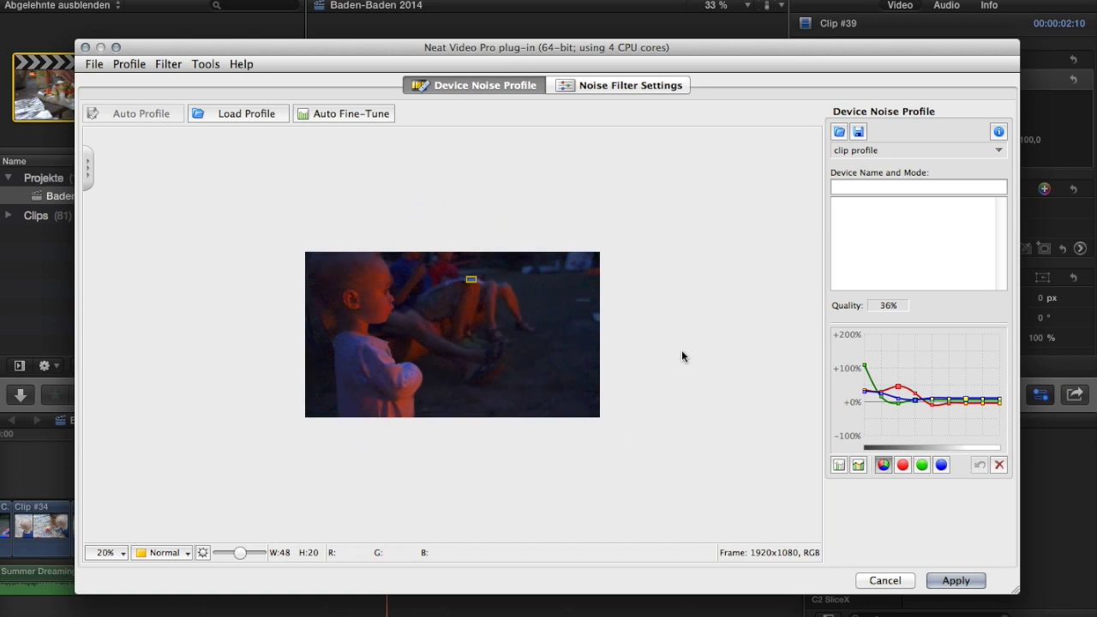
scroll(681, 353, up, 3)
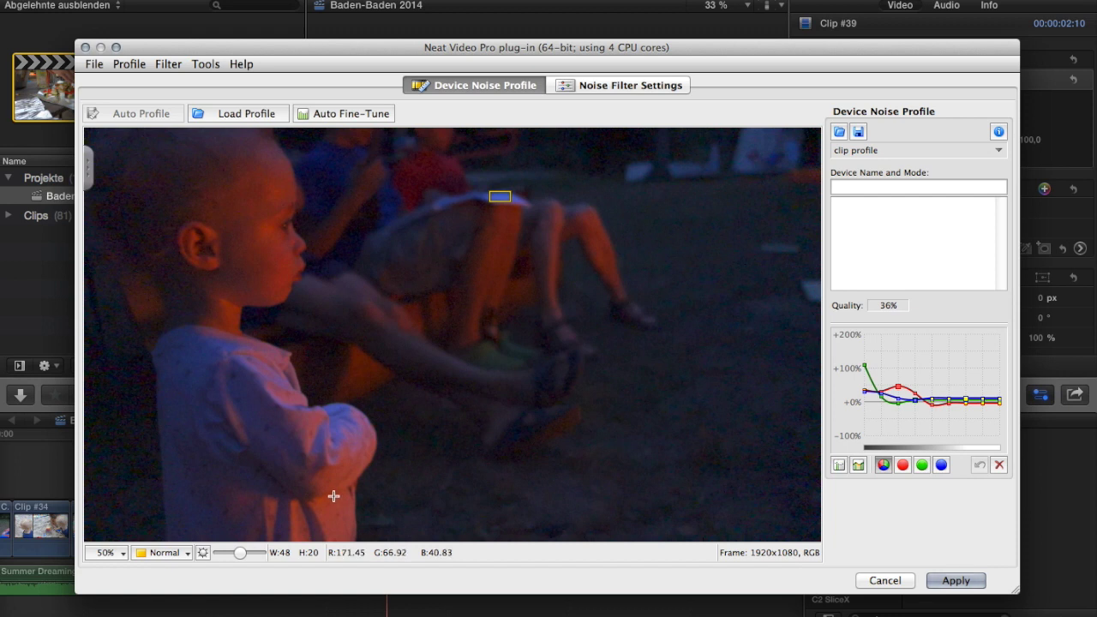
- Sample a 42 × 34 pixel area on the lower part of the child's shirt and automatically adjust the profile's noise curves
drag(333, 495, 350, 509)
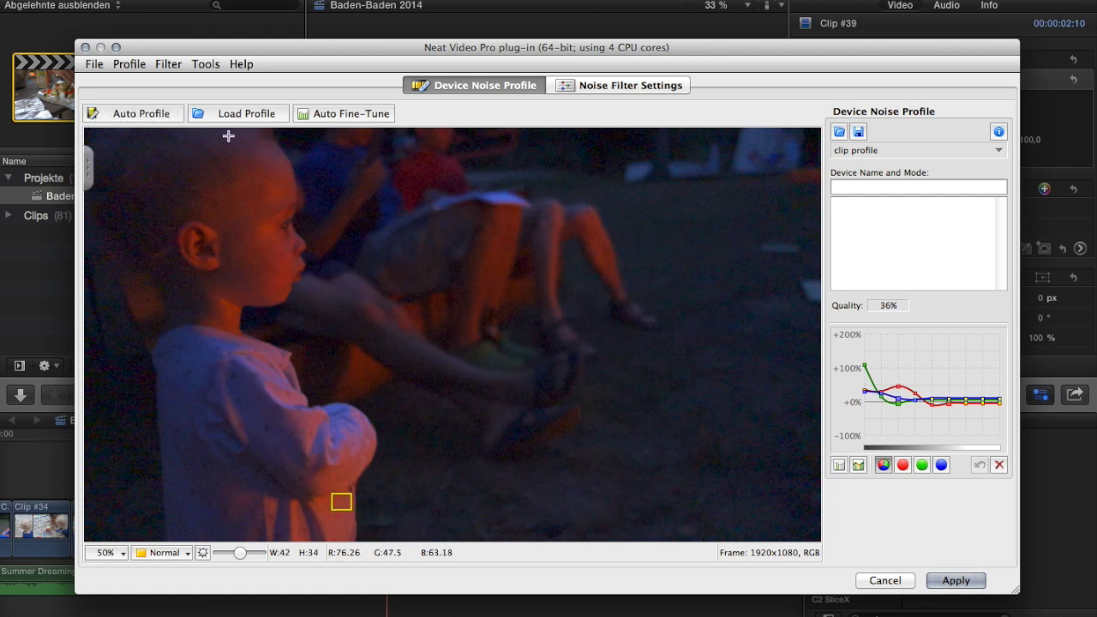
click(148, 122)
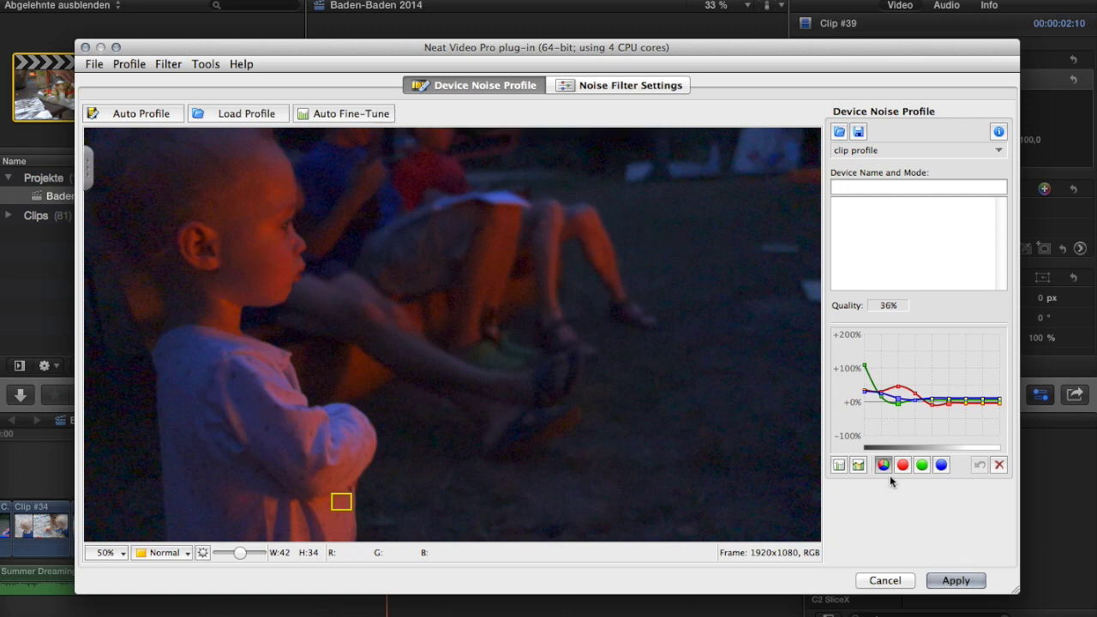
click(857, 464)
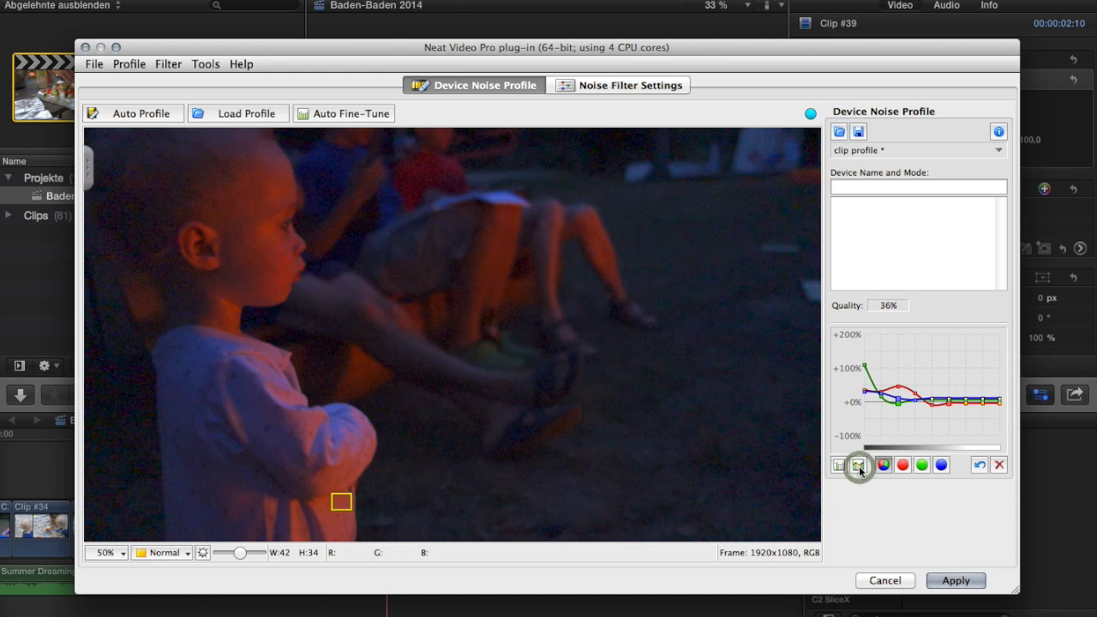
- In the noise filter settings, preview a 768 × 642 pixel area over the shirt and set the High noise level to +150% and Mid to +130%
click(604, 83)
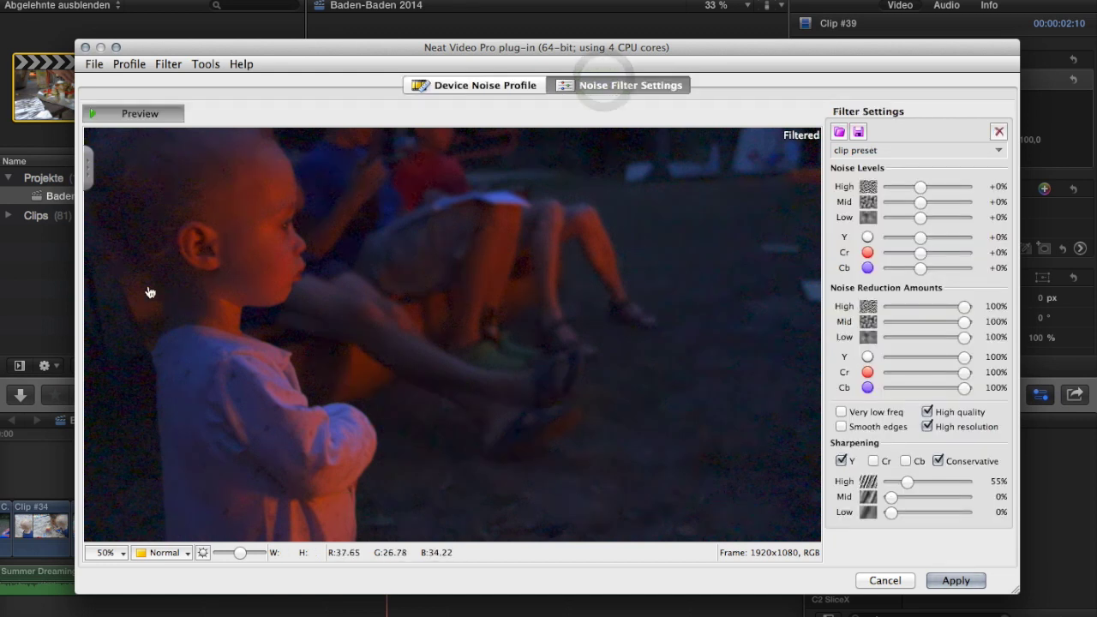
drag(89, 297, 385, 541)
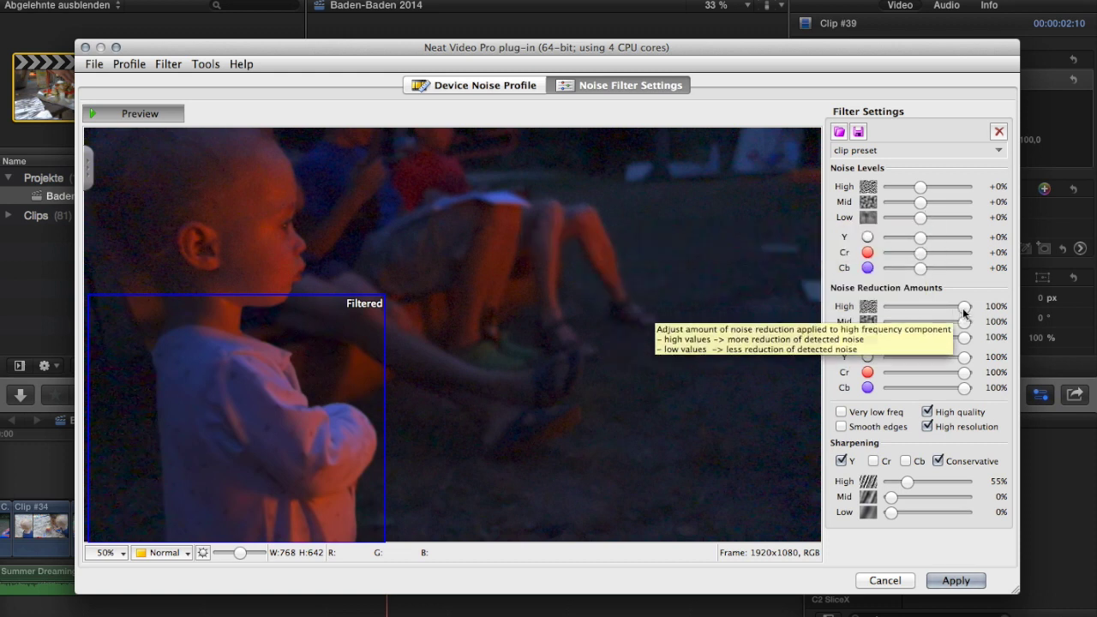
drag(921, 187, 974, 189)
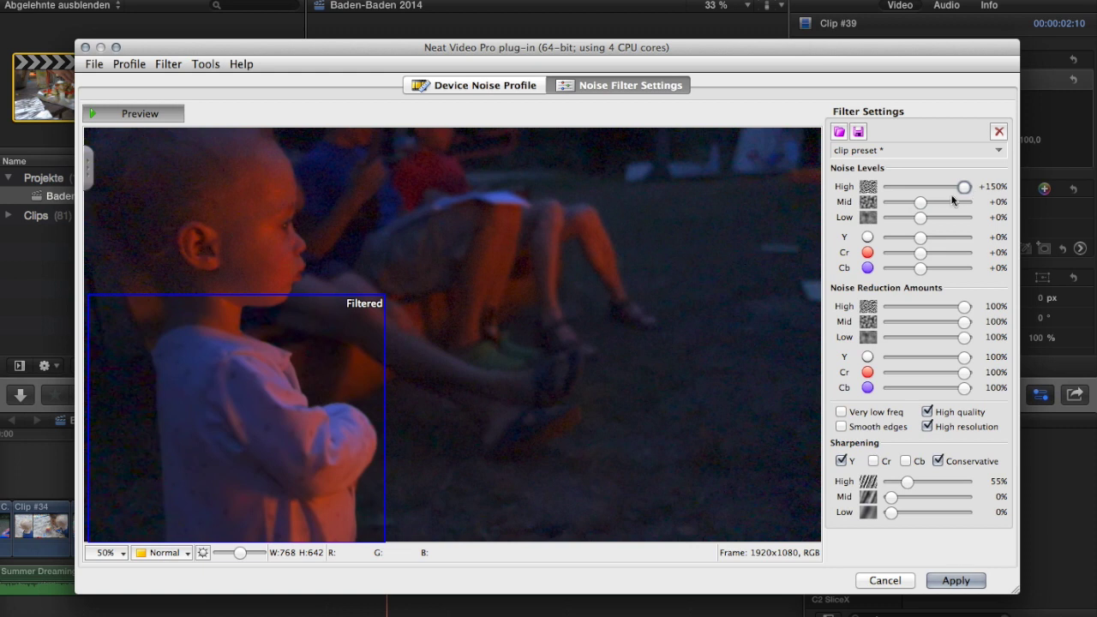
drag(929, 202, 957, 203)
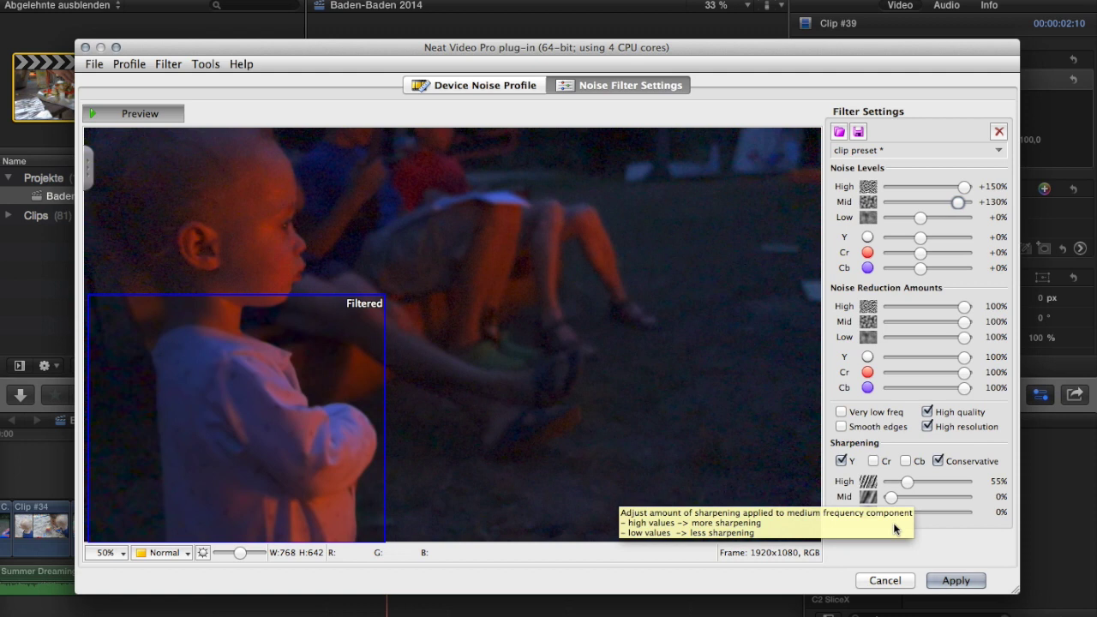
- Check the filtered preview over the child's face, the legs and the lawn, and apply the filter settings
drag(271, 414, 254, 228)
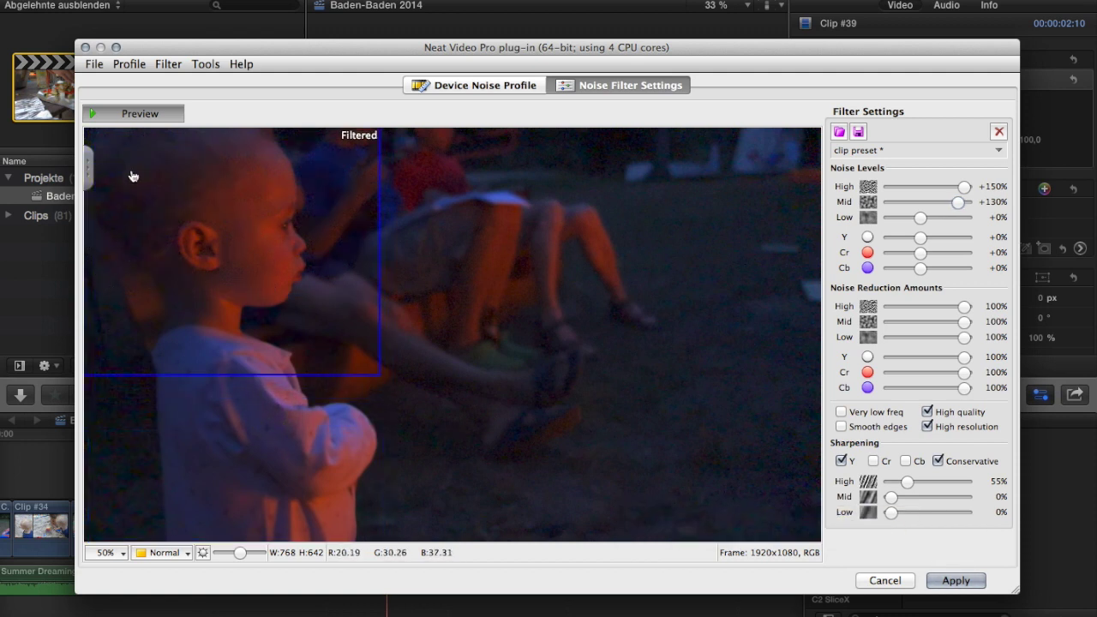
drag(167, 245, 651, 448)
drag(712, 433, 716, 263)
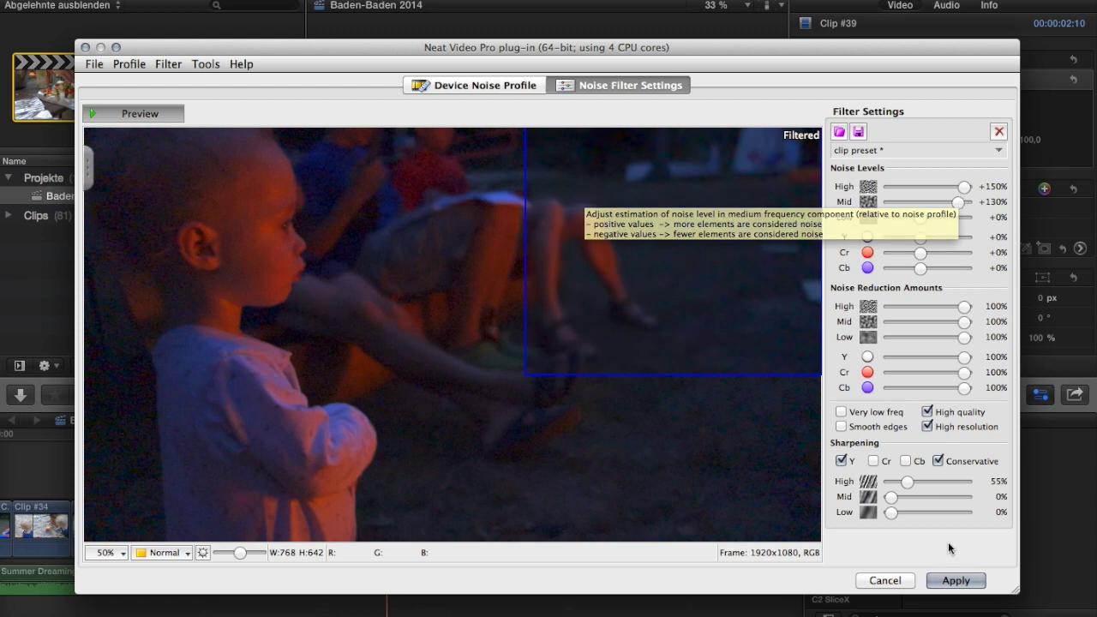
click(953, 580)
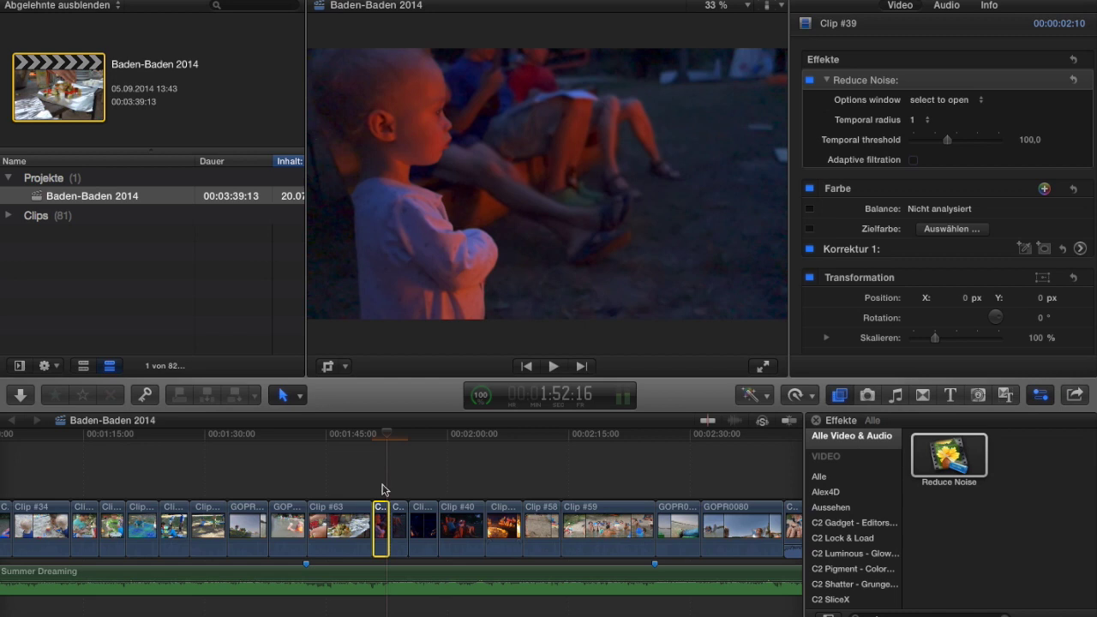
- Select the Photon Pro clip at 1:54:00 and examine its picture and noise reduction settings for comparison
click(397, 442)
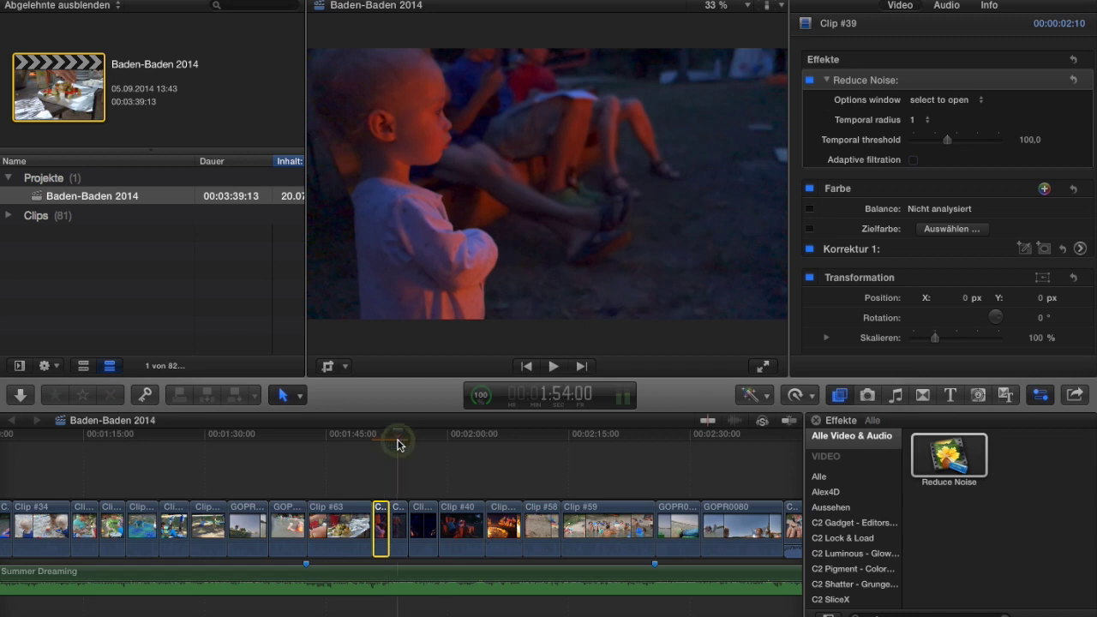
click(400, 524)
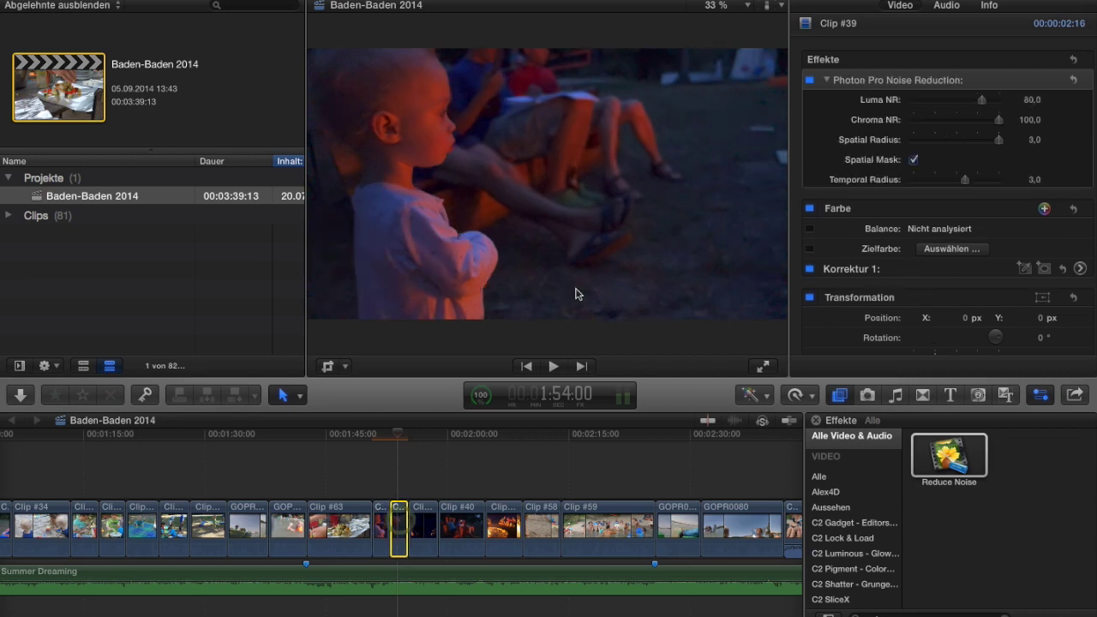
click(997, 142)
- Switch to another open application
key(super+Tab)
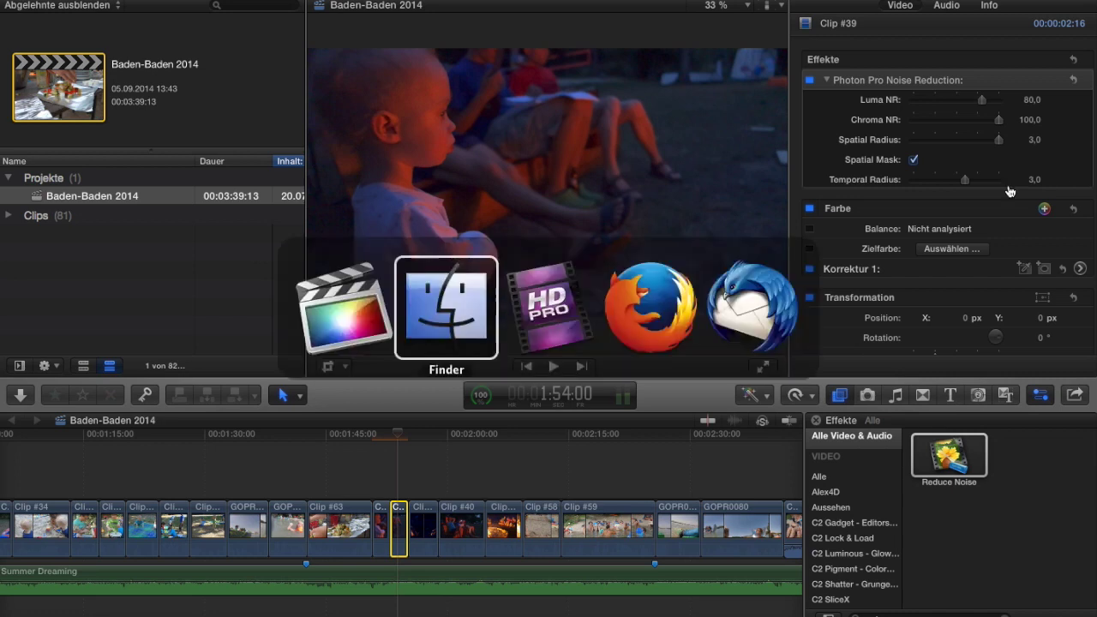